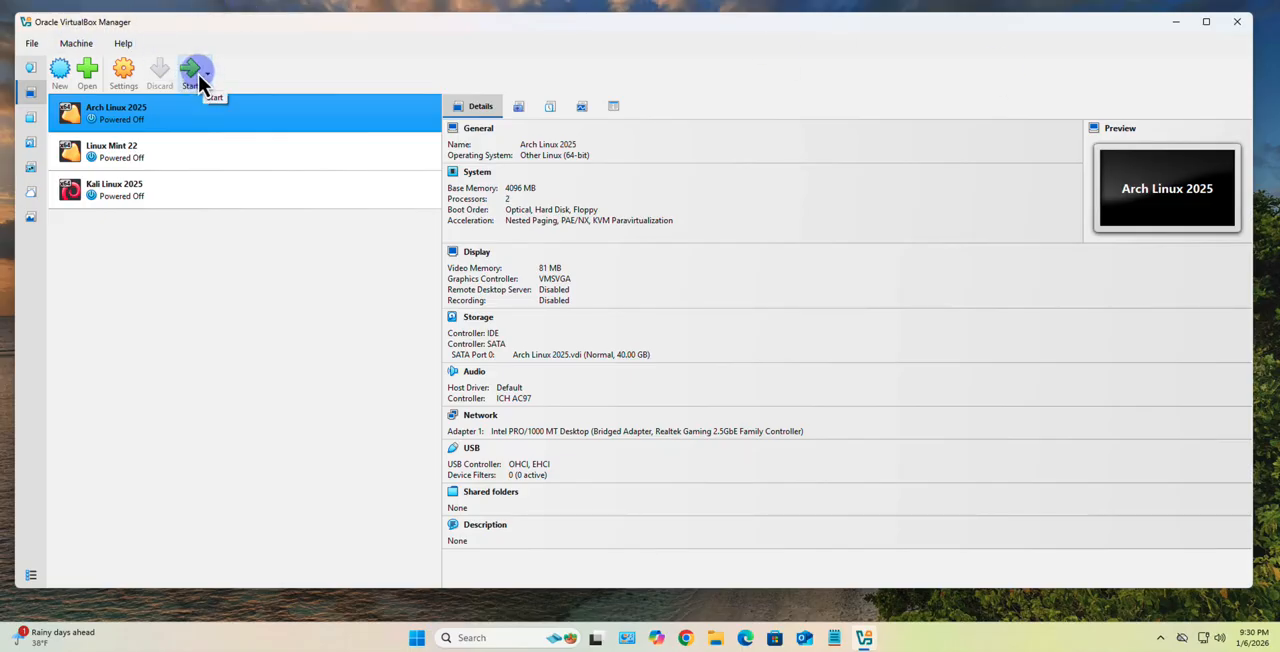
- Switch to Chrome, search Google for "ubuntu linux download" and open the Download Ubuntu Desktop page
left_click(688, 637)
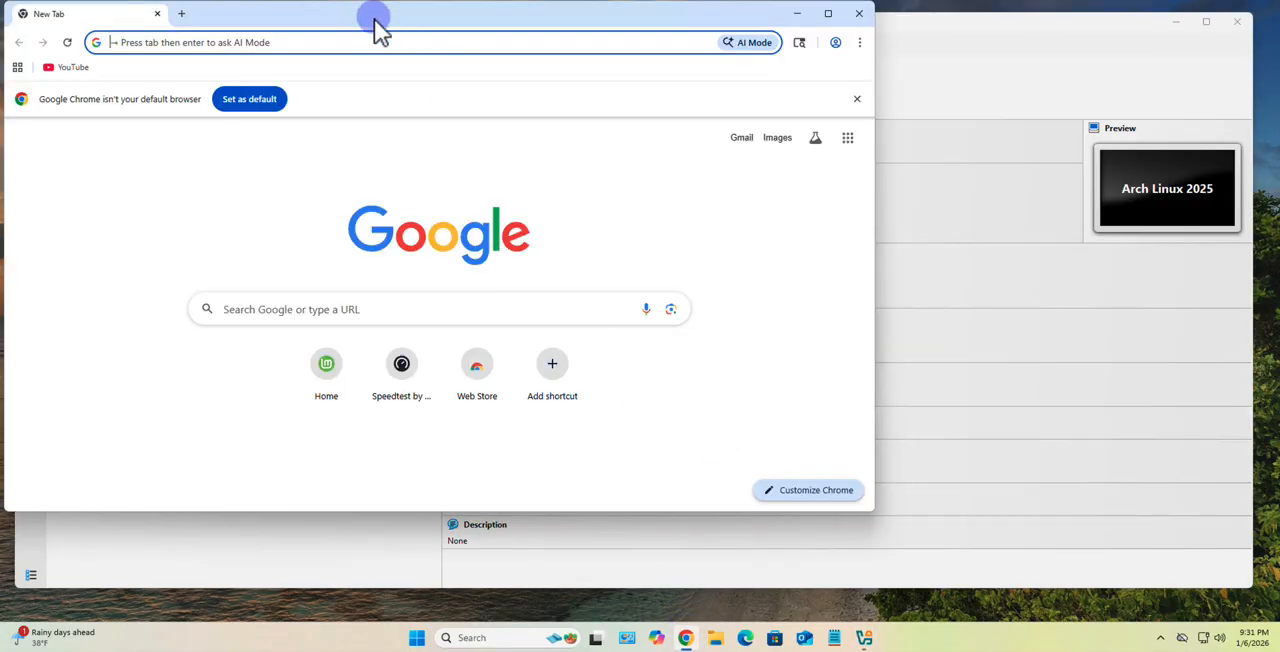
left_click_drag(374, 29, 531, 48)
left_click(505, 340)
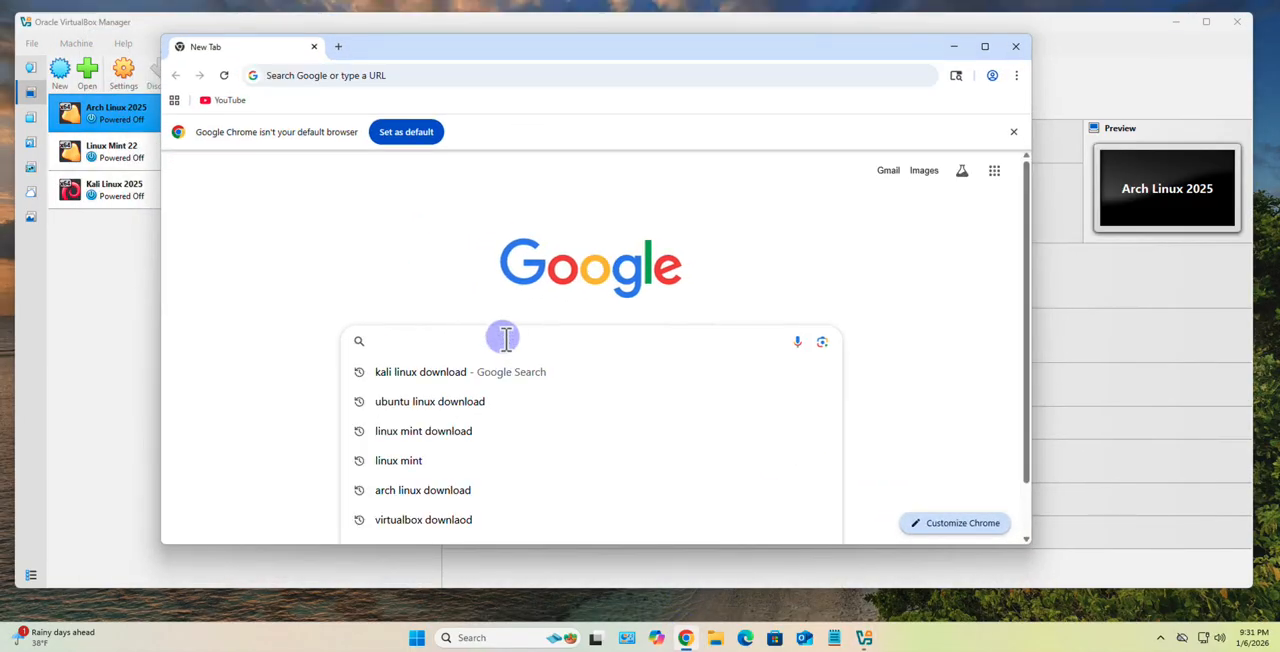
type("u")
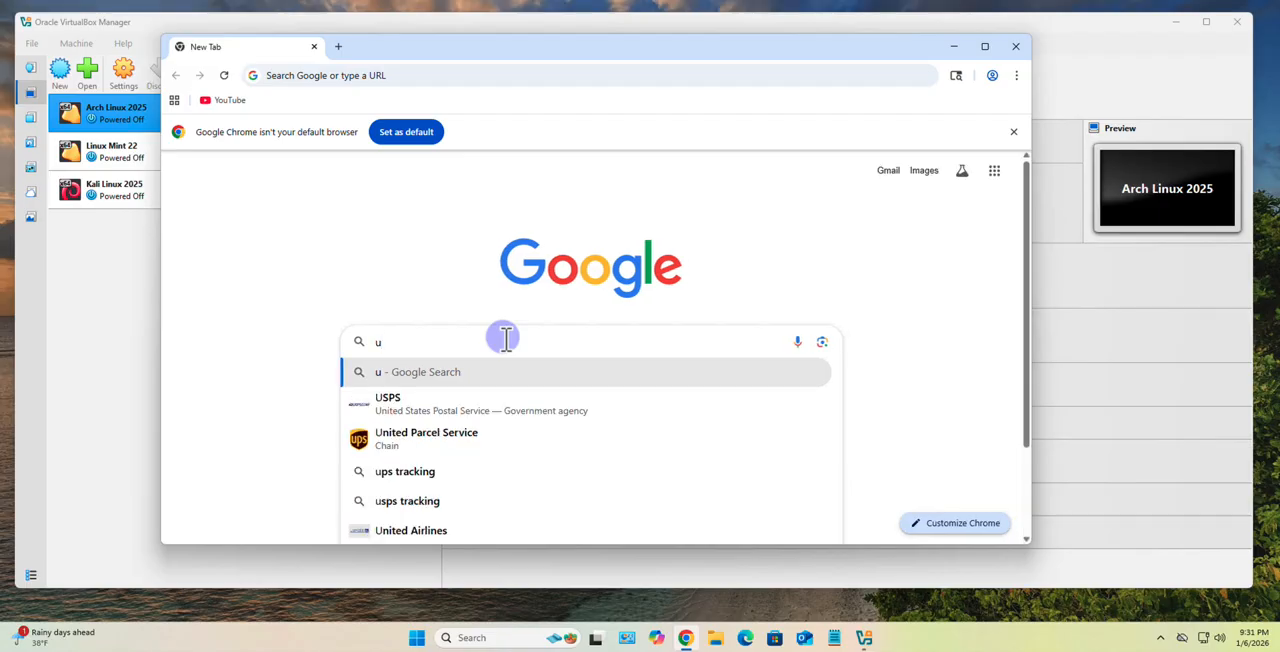
type("buntu li")
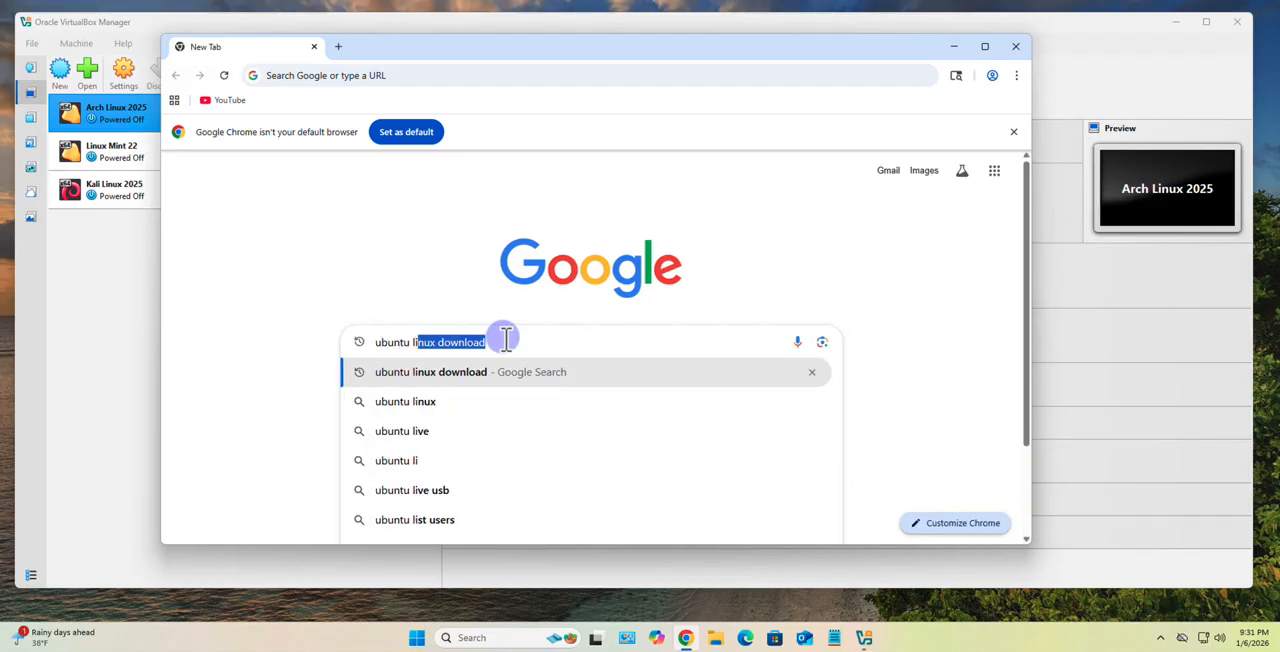
key("Return")
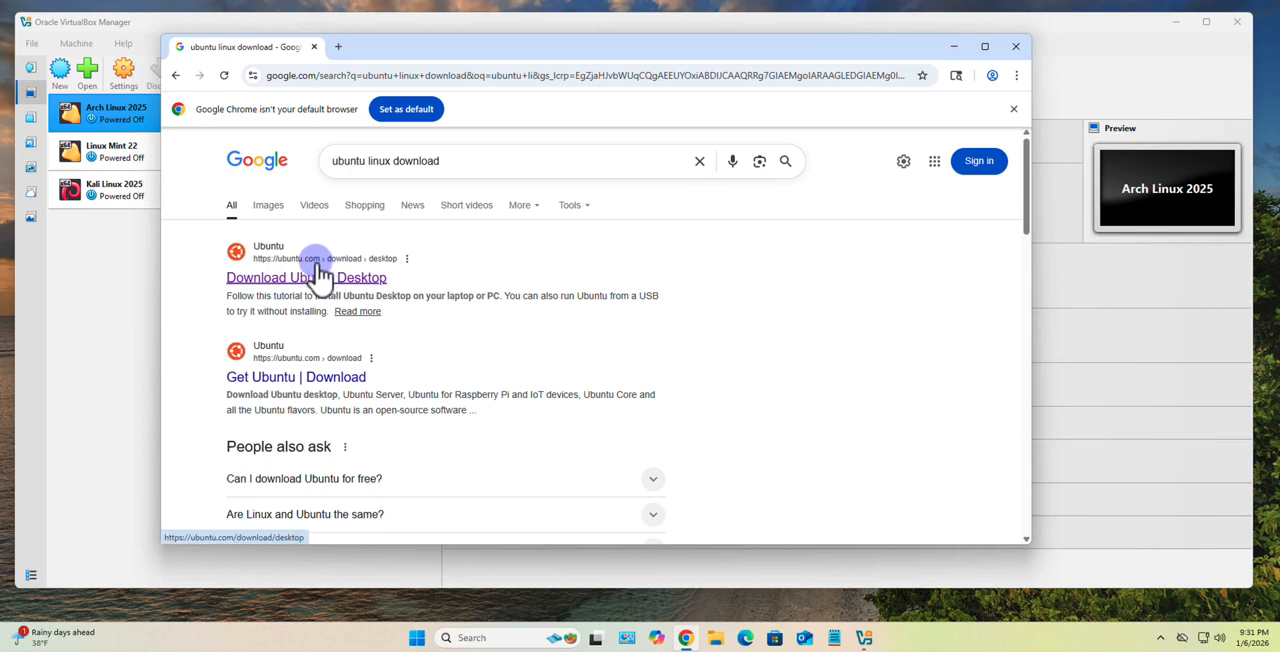
left_click(318, 277)
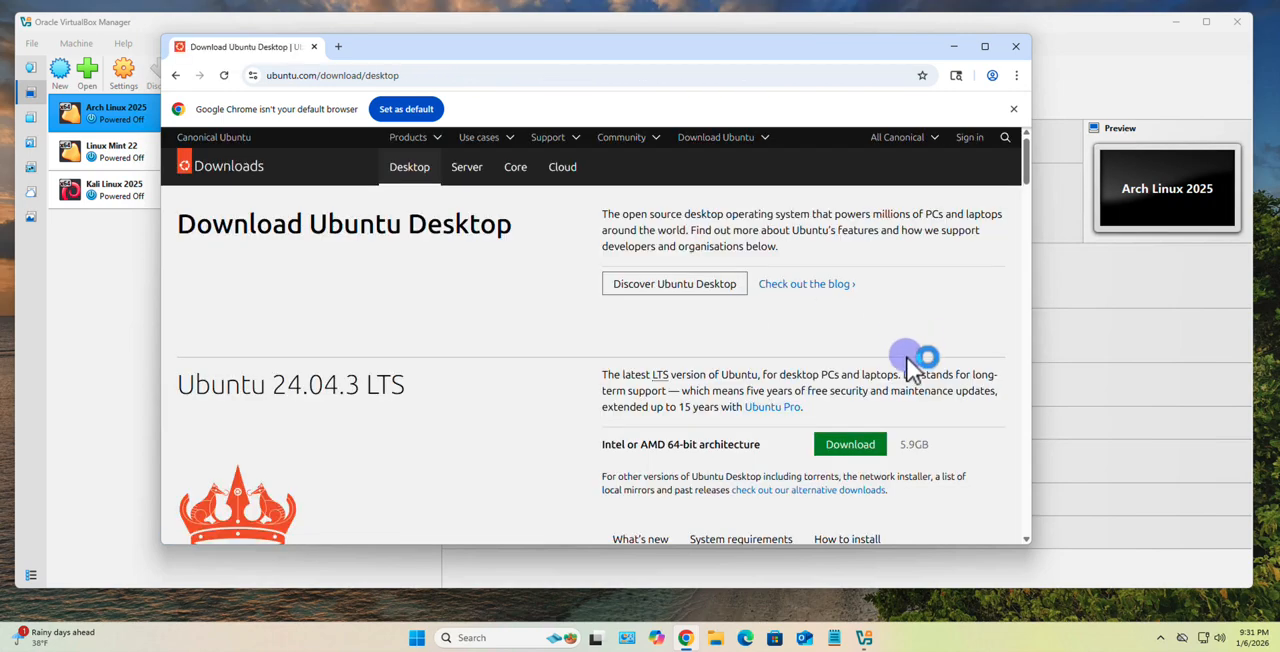
- Review the offered Ubuntu Desktop versions and start the 25.10 download for Intel or AMD 64-bit architecture
scroll(952, 340, "down", 2)
scroll(489, 379, "up", 2)
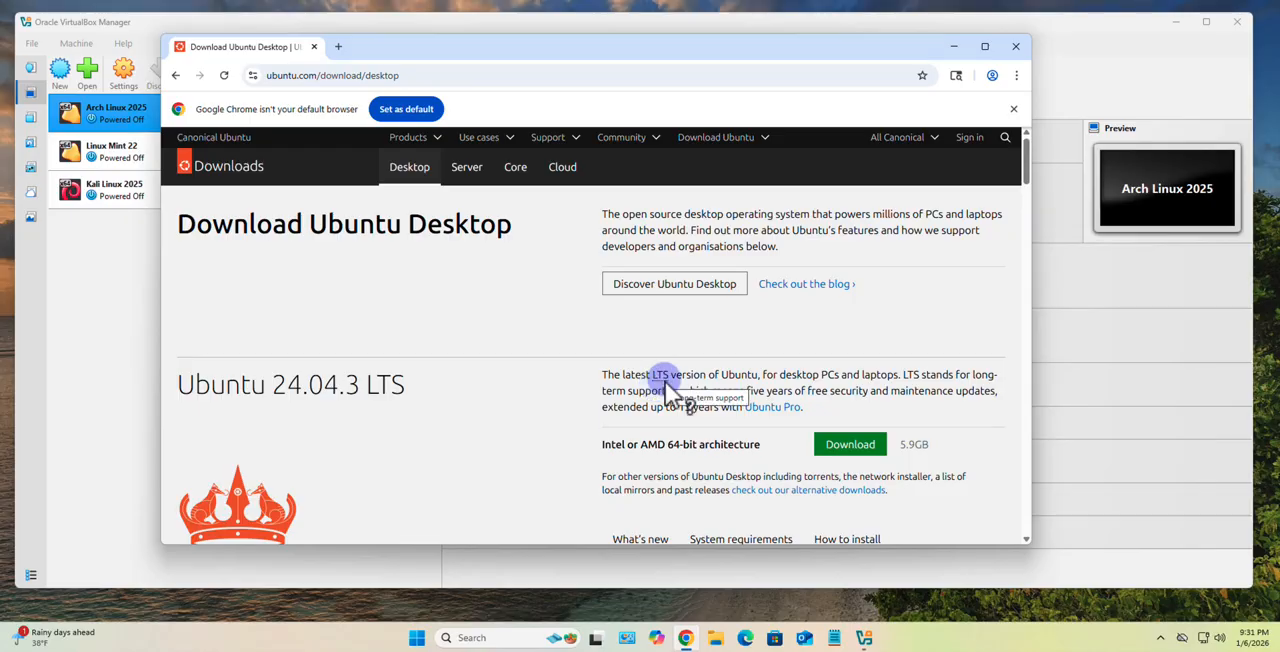
scroll(560, 360, "down", 2)
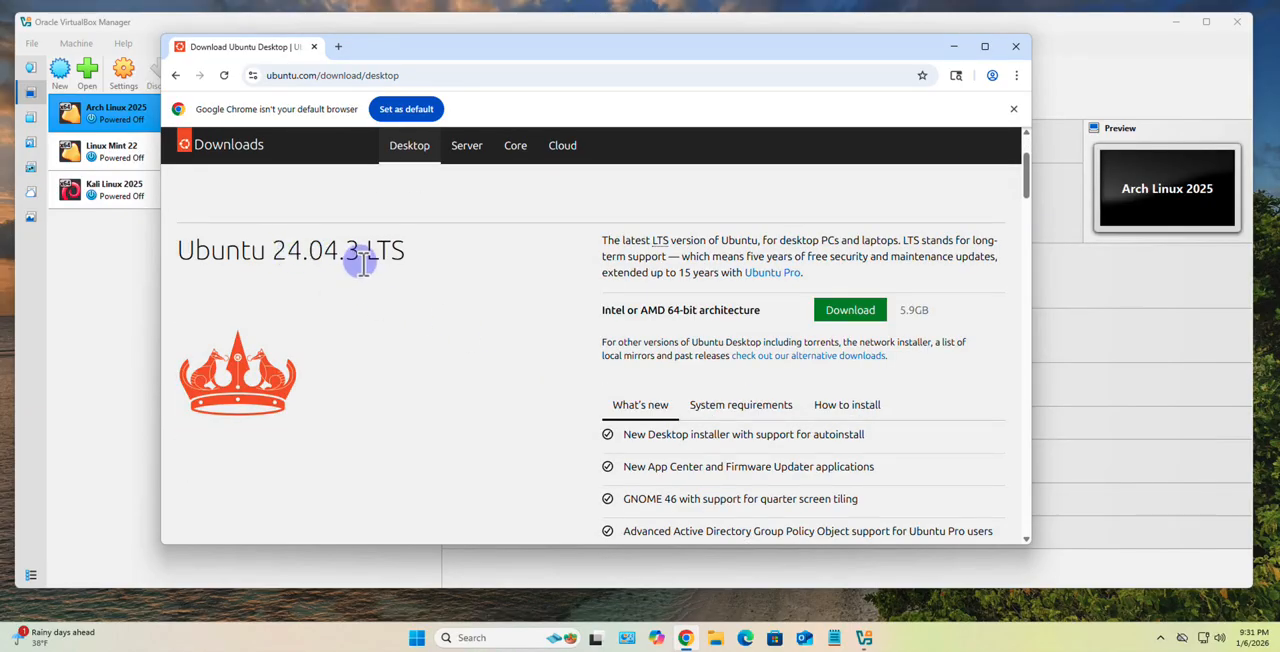
scroll(638, 345, "down", 1)
scroll(638, 345, "down", 5)
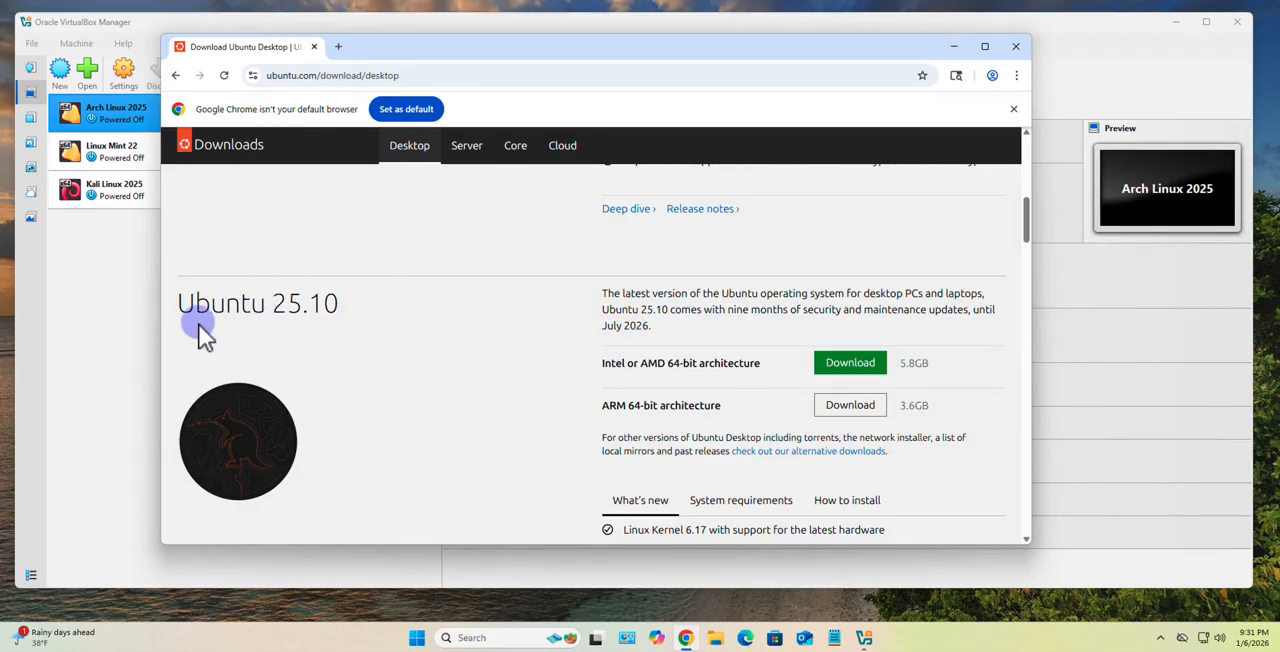
scroll(545, 272, "down", 1)
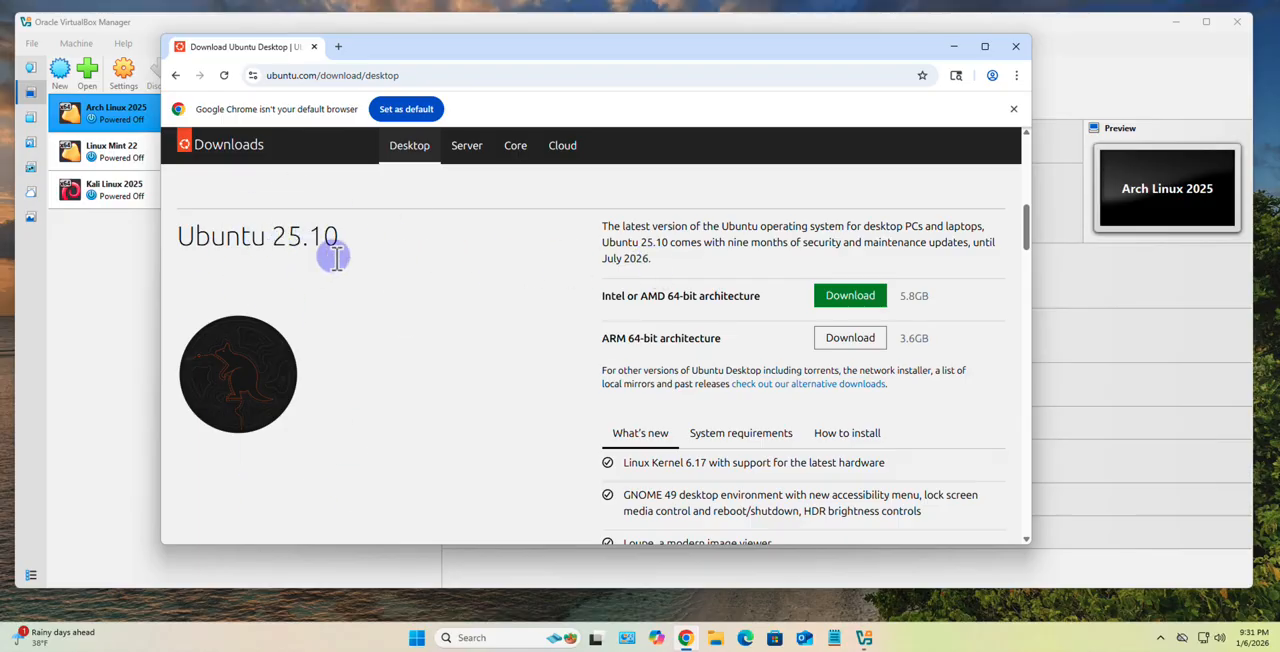
scroll(730, 290, "up", 2)
scroll(722, 295, "up", 6)
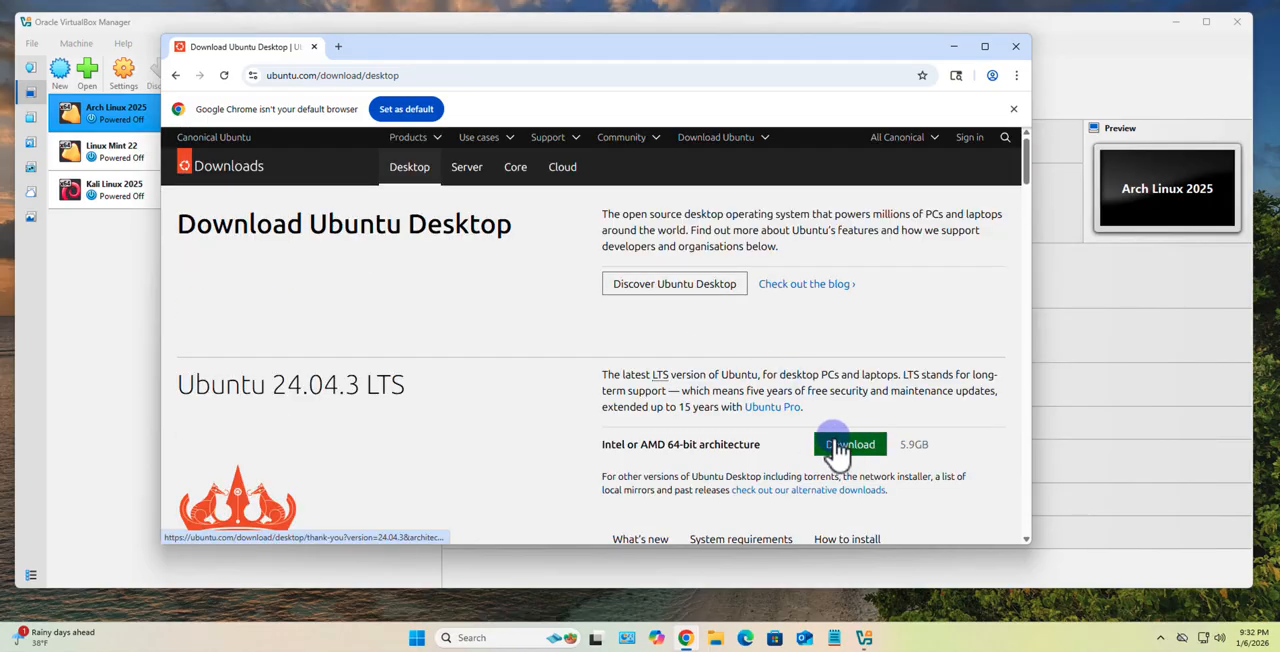
scroll(850, 448, "down", 5)
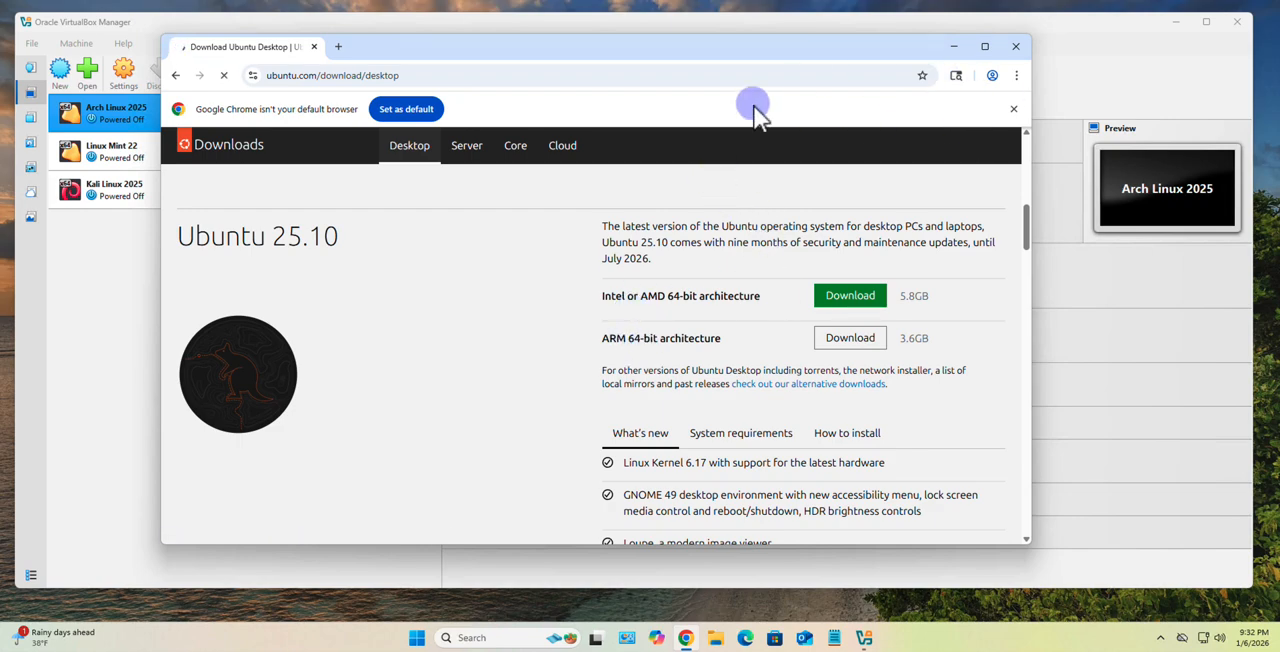
left_click(436, 72)
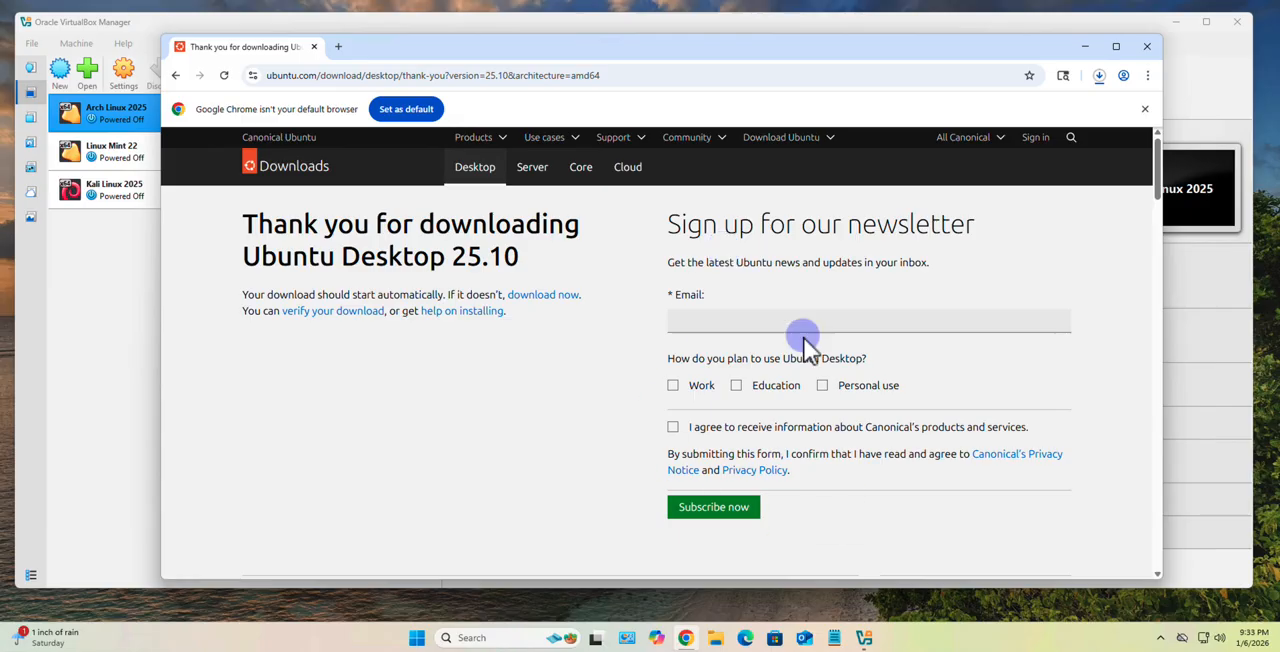
- Cancel the running Ubuntu 25.10 desktop download and close the browser
left_click(1099, 76)
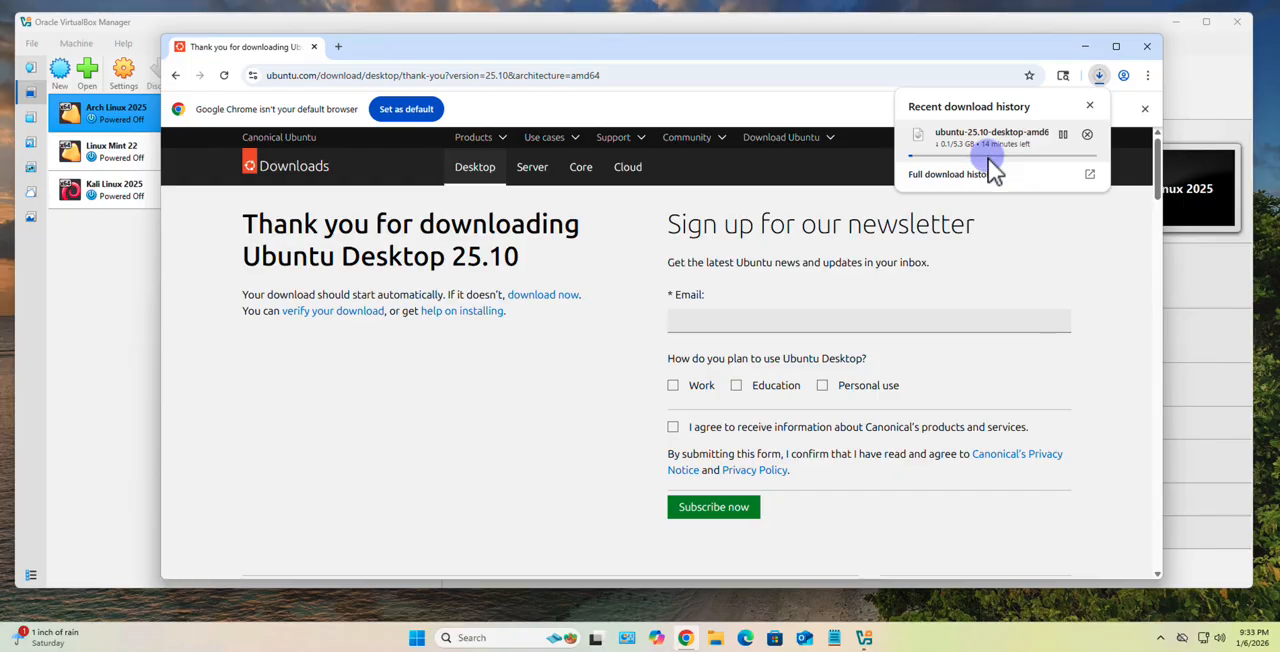
left_click(1087, 135)
left_click(1098, 78)
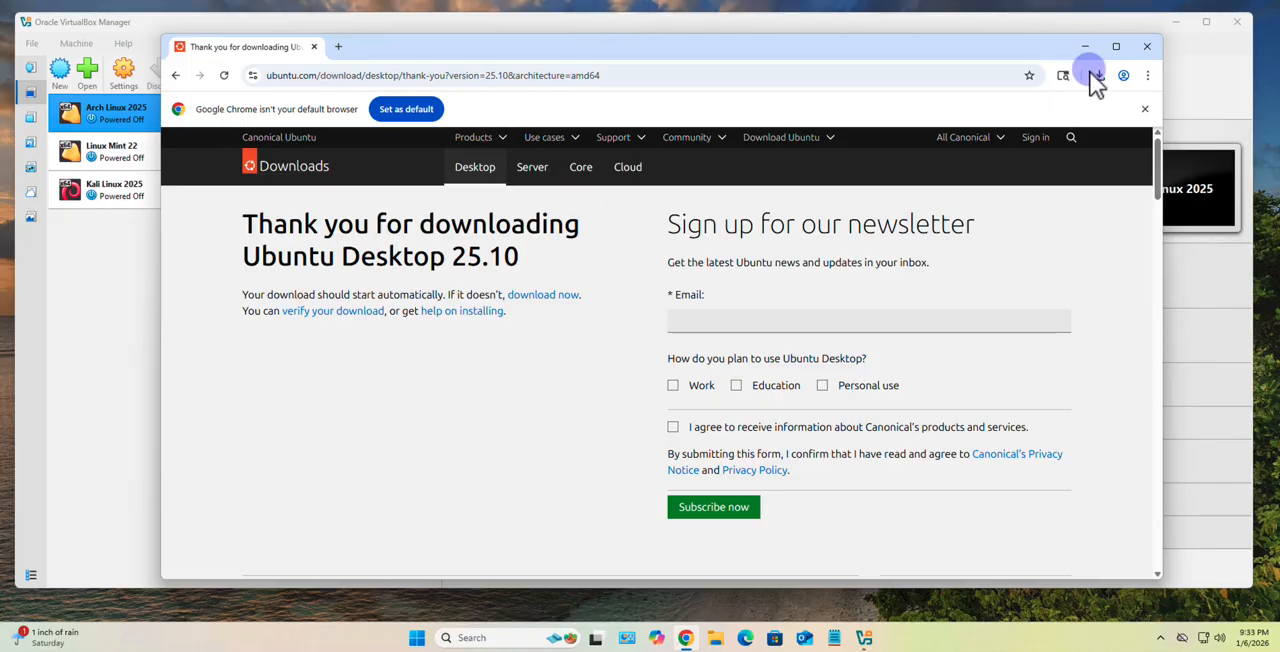
left_click(1155, 48)
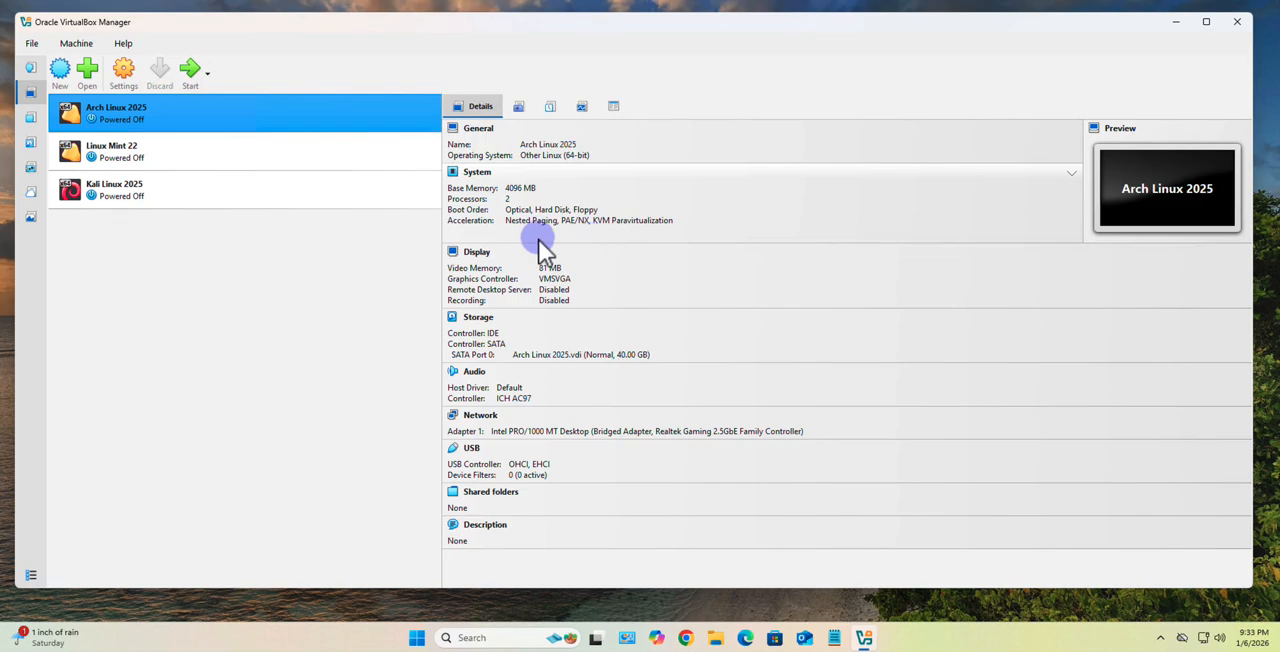
- Start a new virtual machine named "Ubuntu Linux 2025", keeping Ubuntu as its OS distribution
left_click(59, 70)
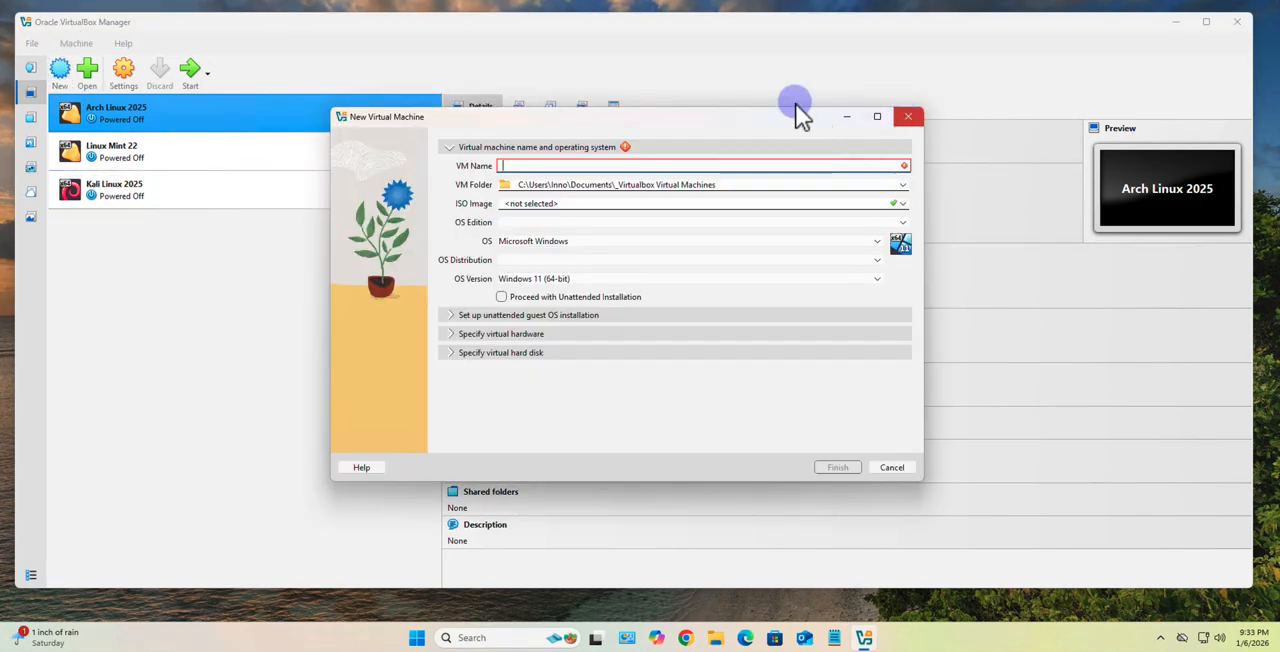
key("Escape")
left_click(76, 43)
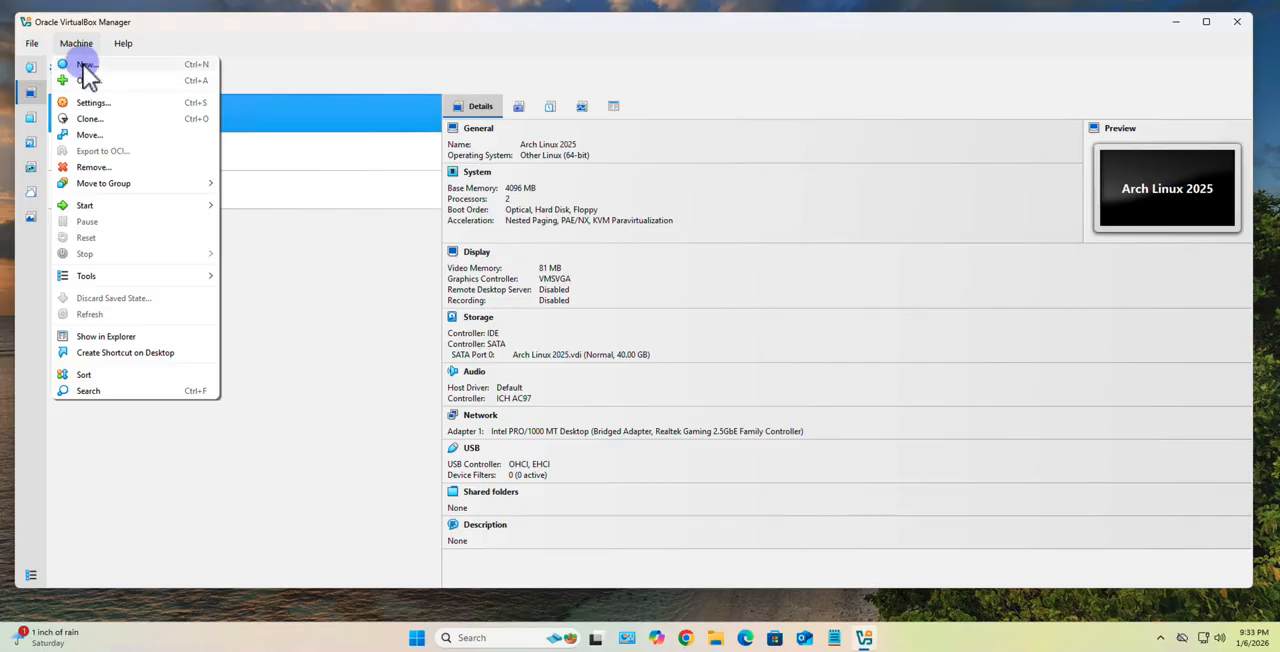
left_click(85, 64)
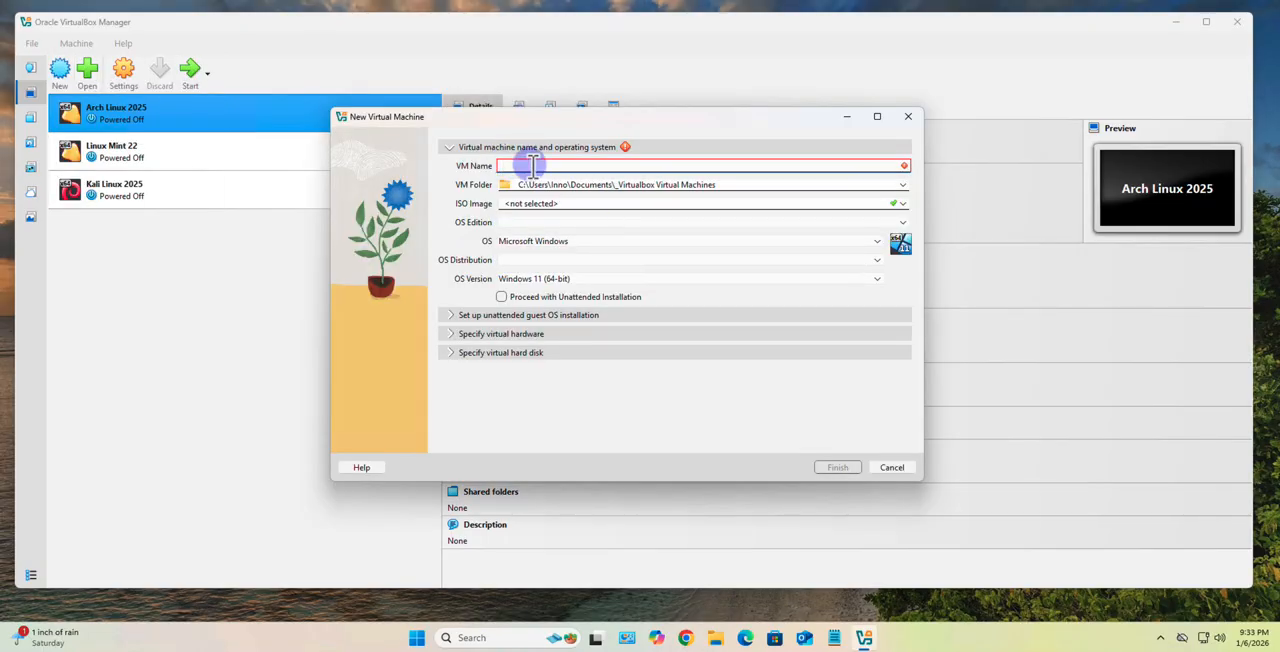
type("Ubuntu Linux")
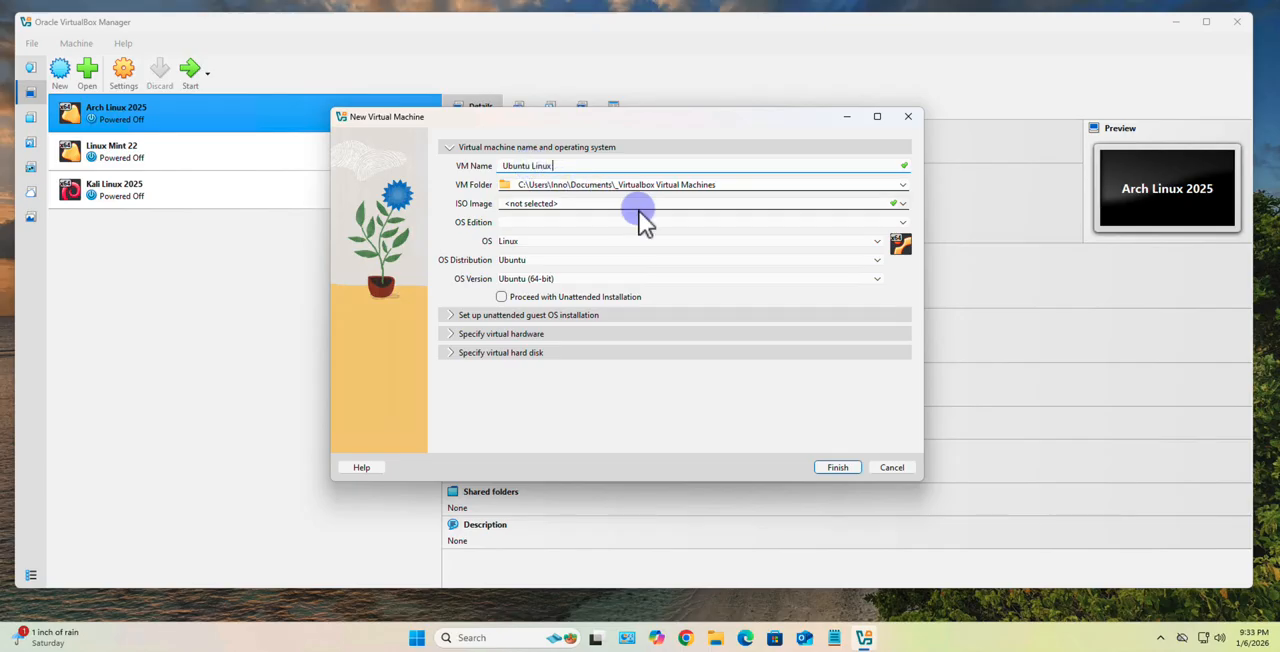
type("2025")
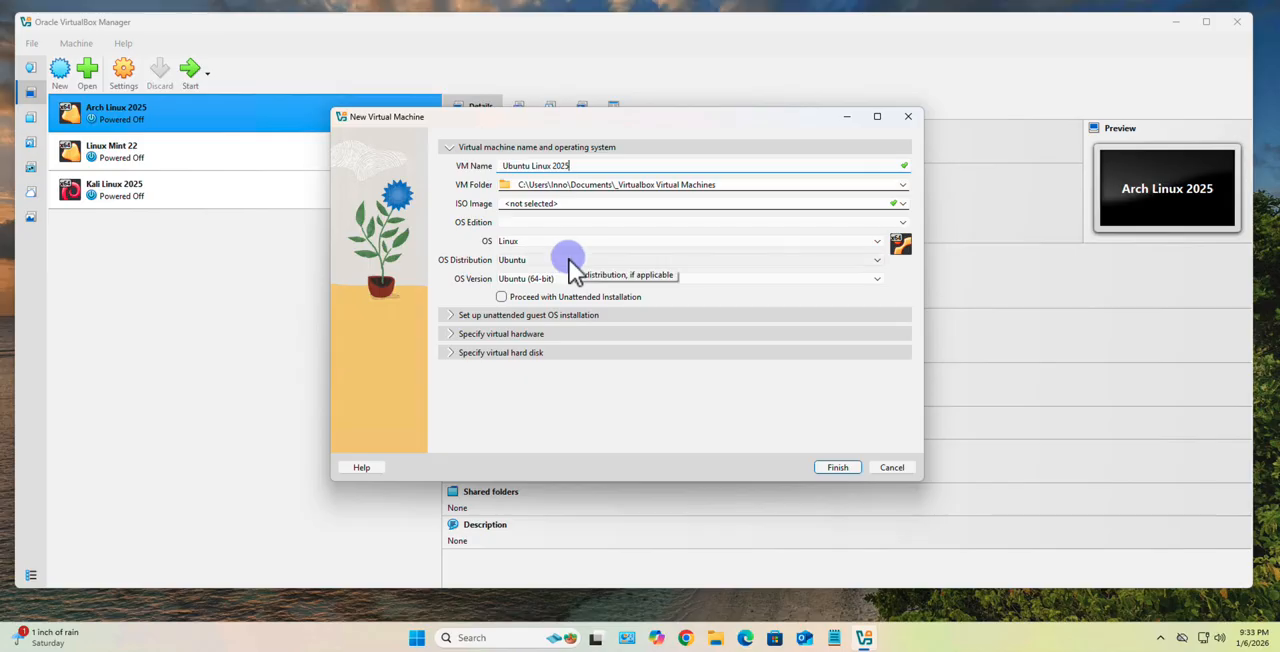
left_click(878, 262)
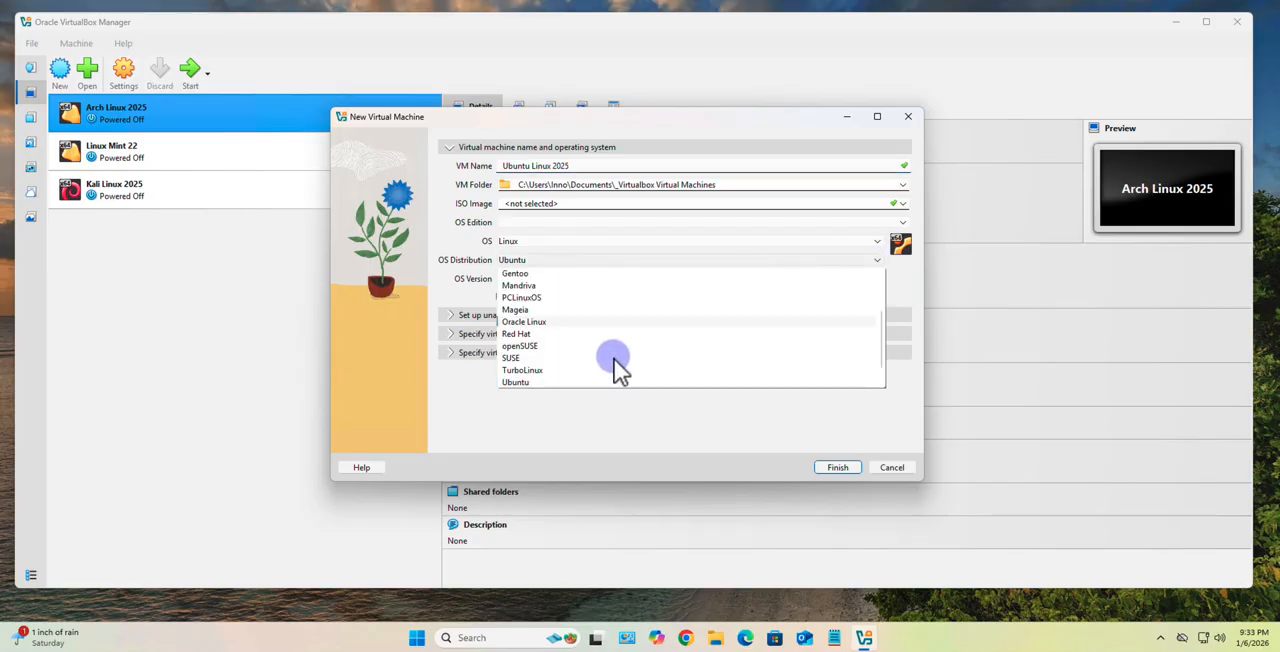
left_click(585, 259)
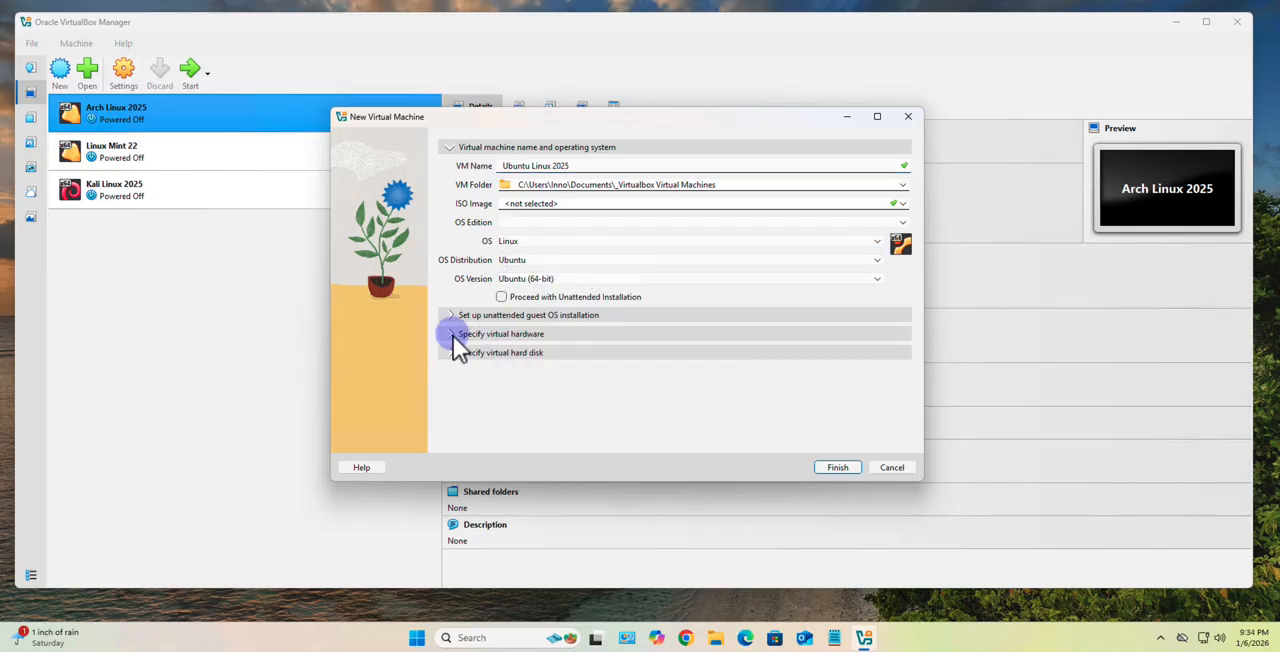
- Set the new machine's virtual hardware to 4096 MB of base memory and 2 CPUs
left_click(451, 334)
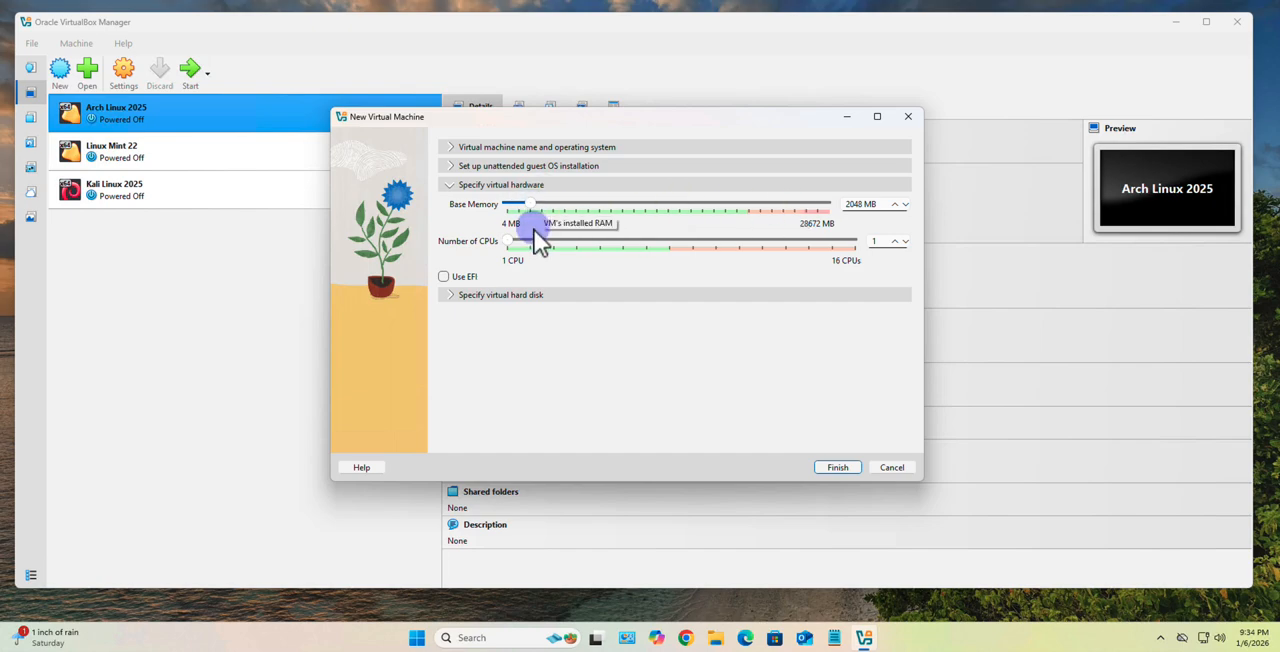
left_click_drag(538, 224, 559, 218)
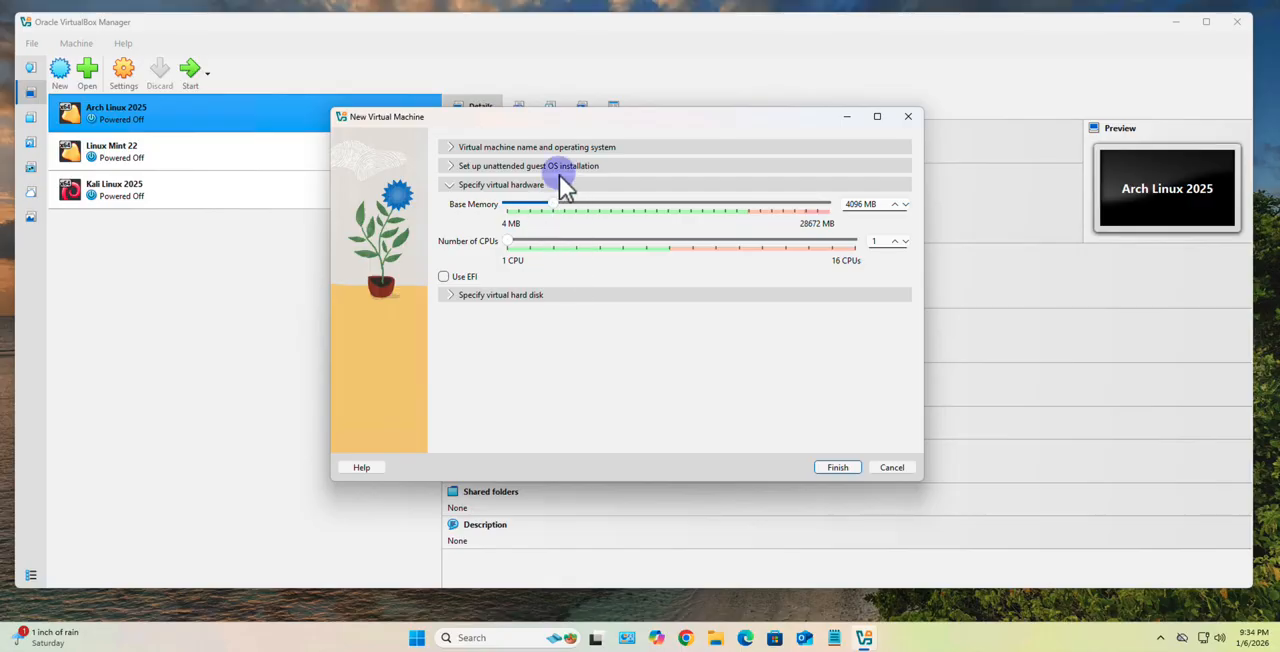
left_click_drag(502, 243, 524, 248)
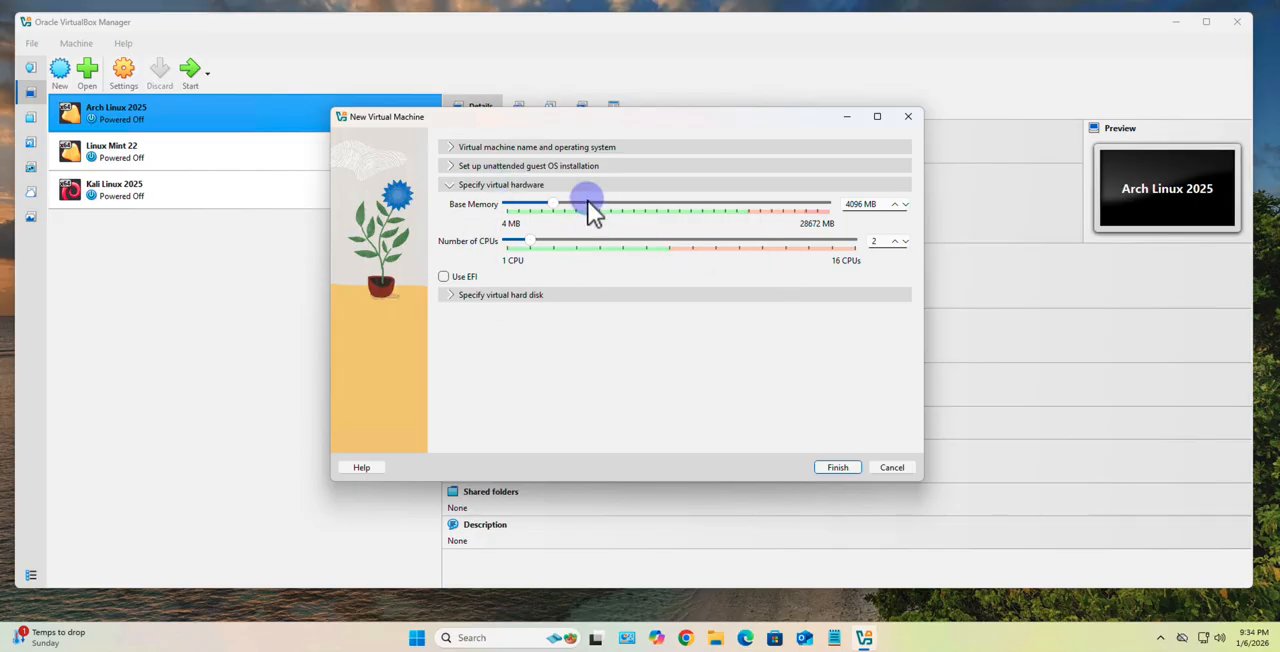
- Set the new virtual hard disk's size to 40 GB and finish creating the machine
left_click(457, 295)
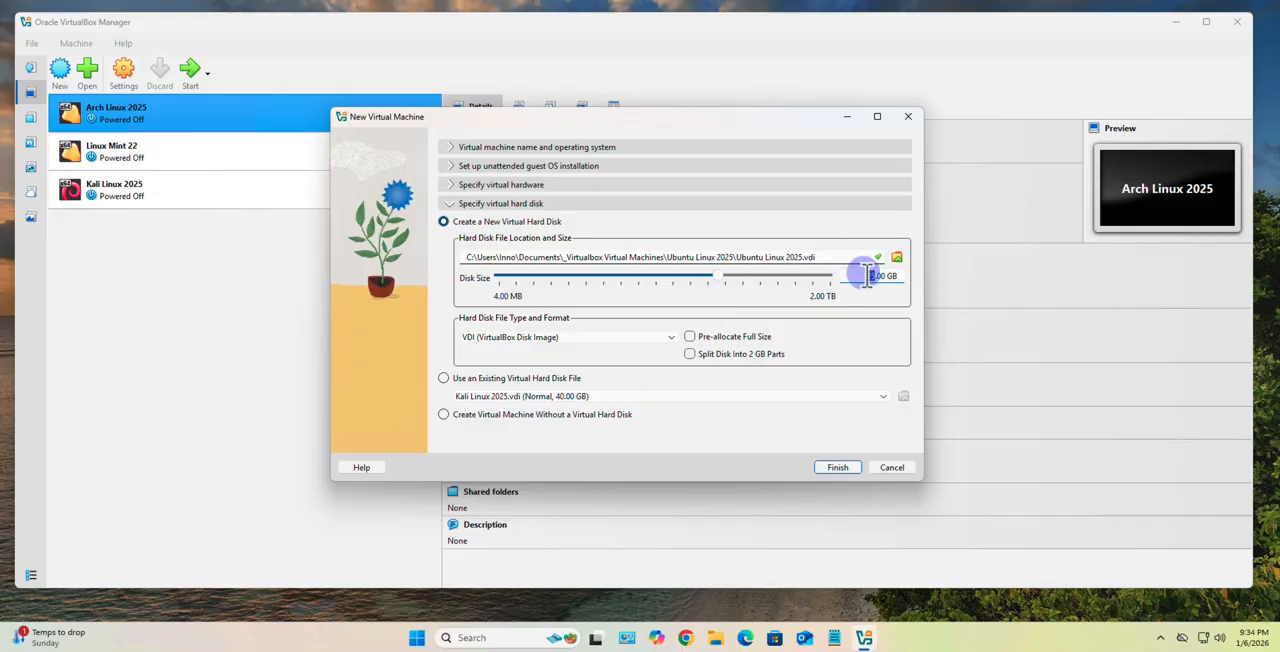
left_click(865, 277)
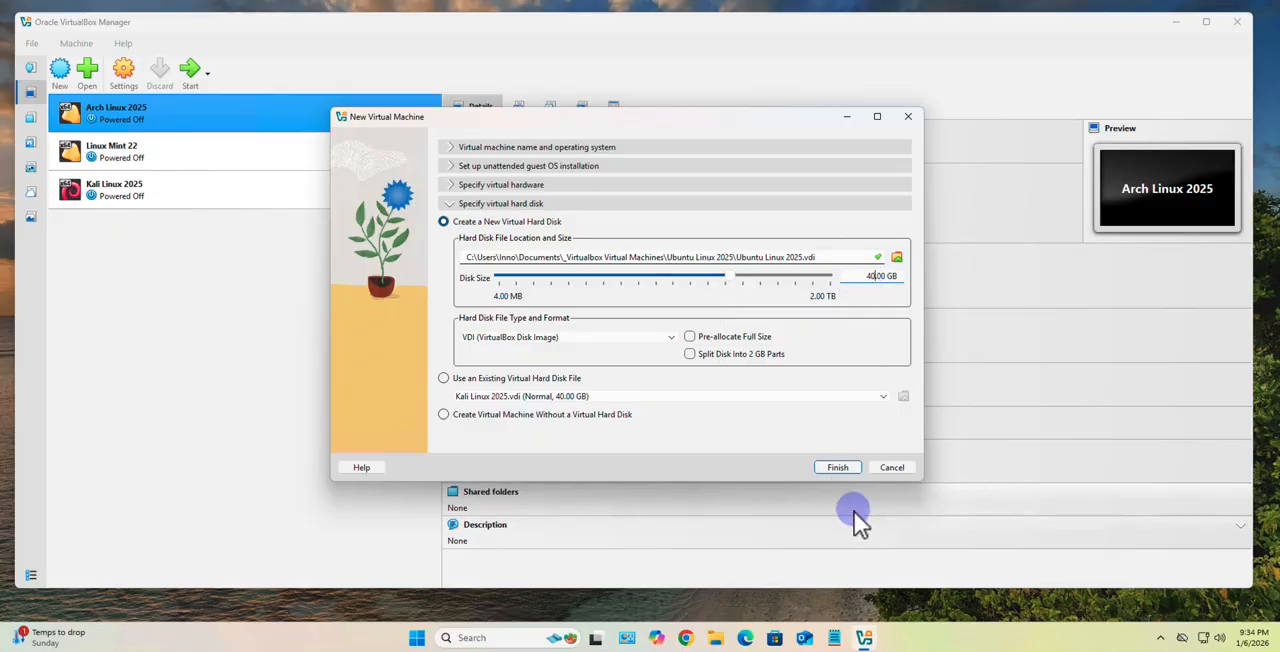
left_click(837, 467)
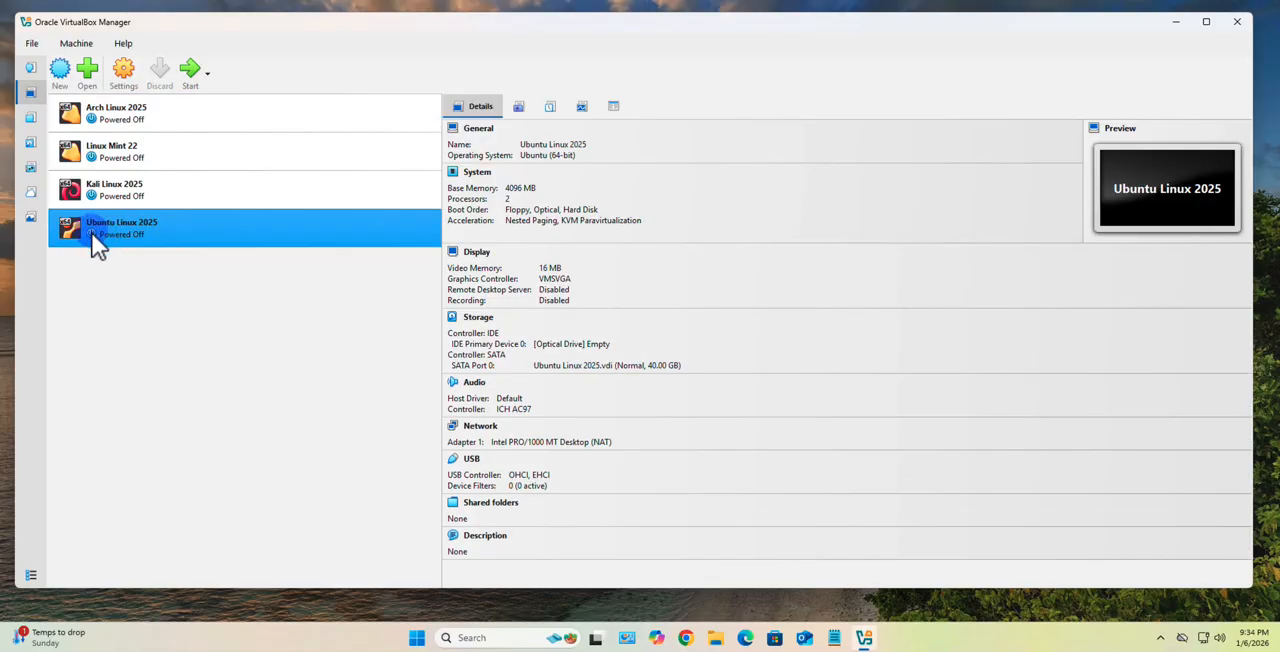
- In the Ubuntu Linux 2025 machine's settings, enable the shared clipboard and drag-and-drop features
right_click(149, 223)
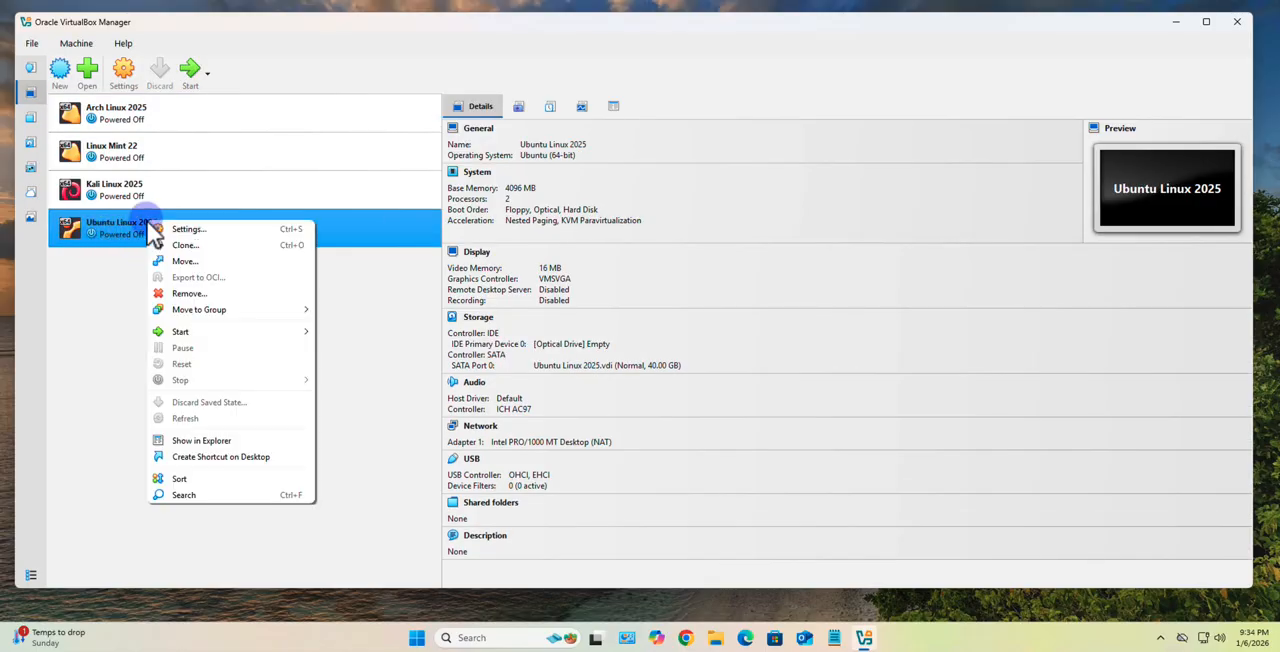
left_click(190, 231)
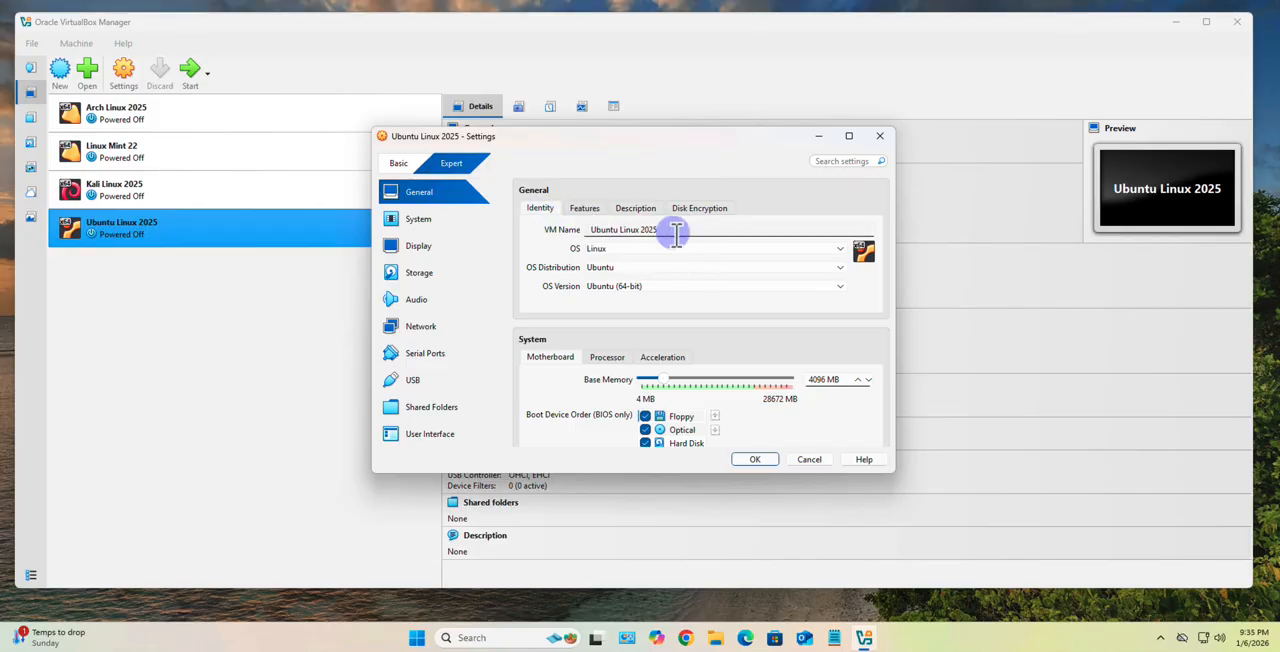
left_click(587, 212)
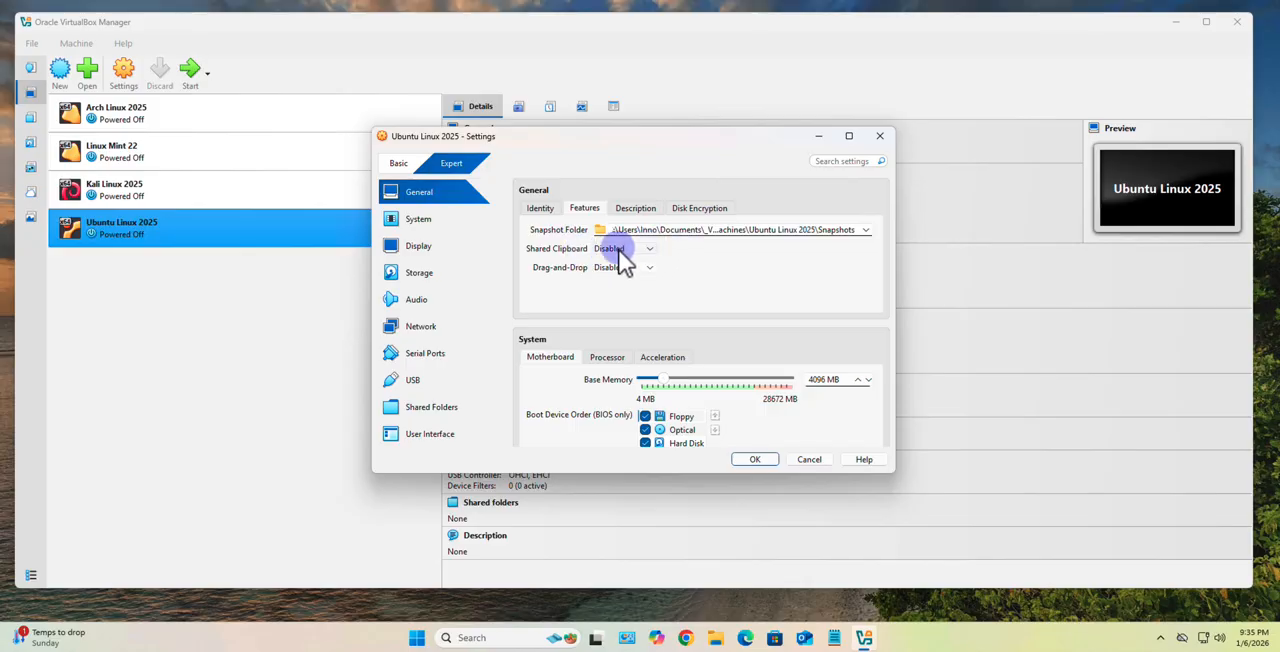
left_click(653, 249)
left_click(626, 300)
left_click(650, 267)
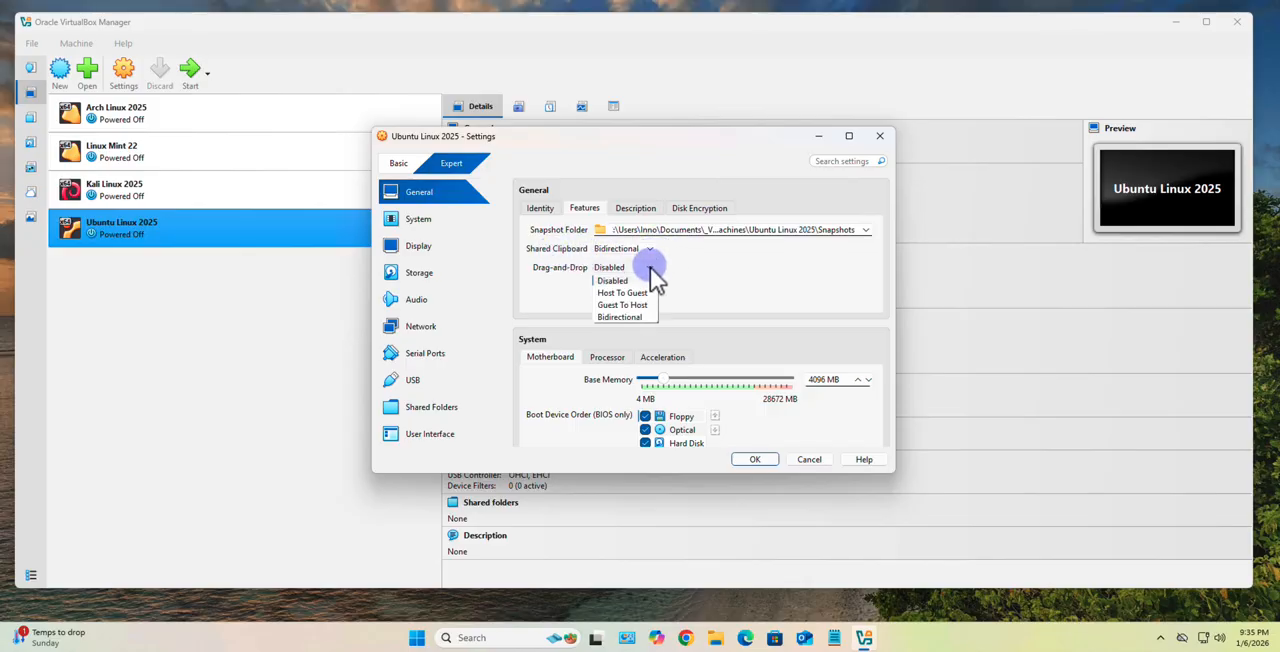
left_click(630, 317)
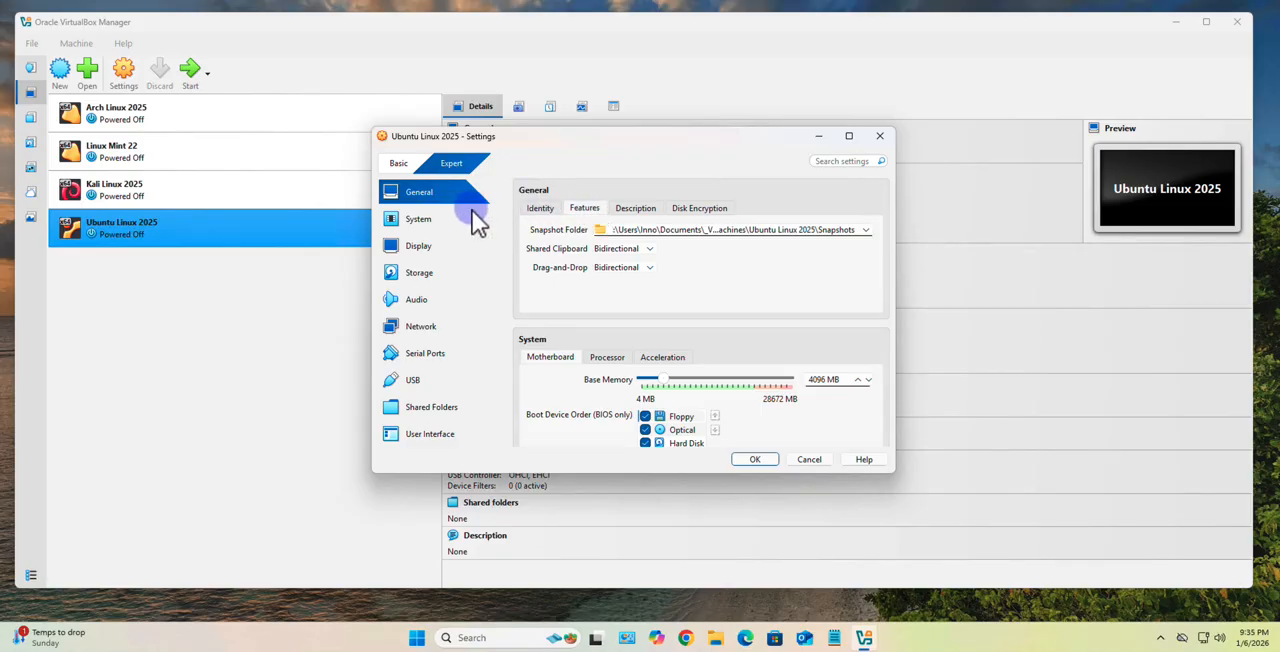
- Disable floppy booting in the machine's system settings and reorder the boot devices to Optical, Hard Disk, Floppy, Network
left_click(418, 222)
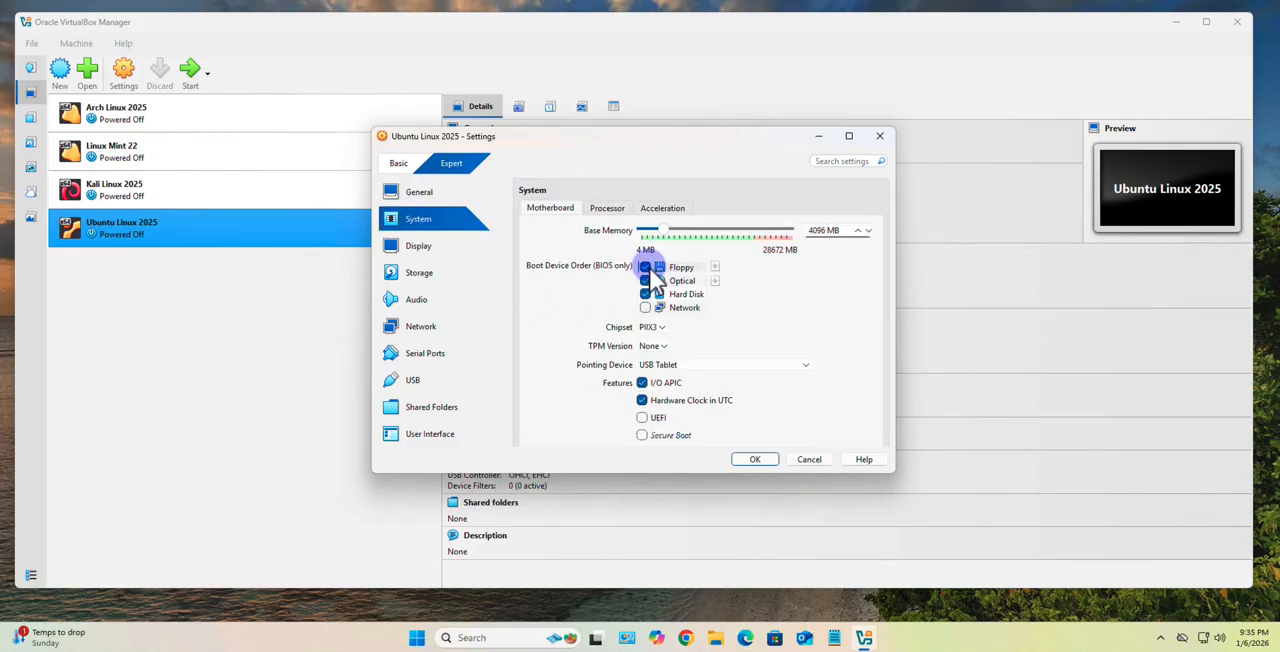
left_click(646, 267)
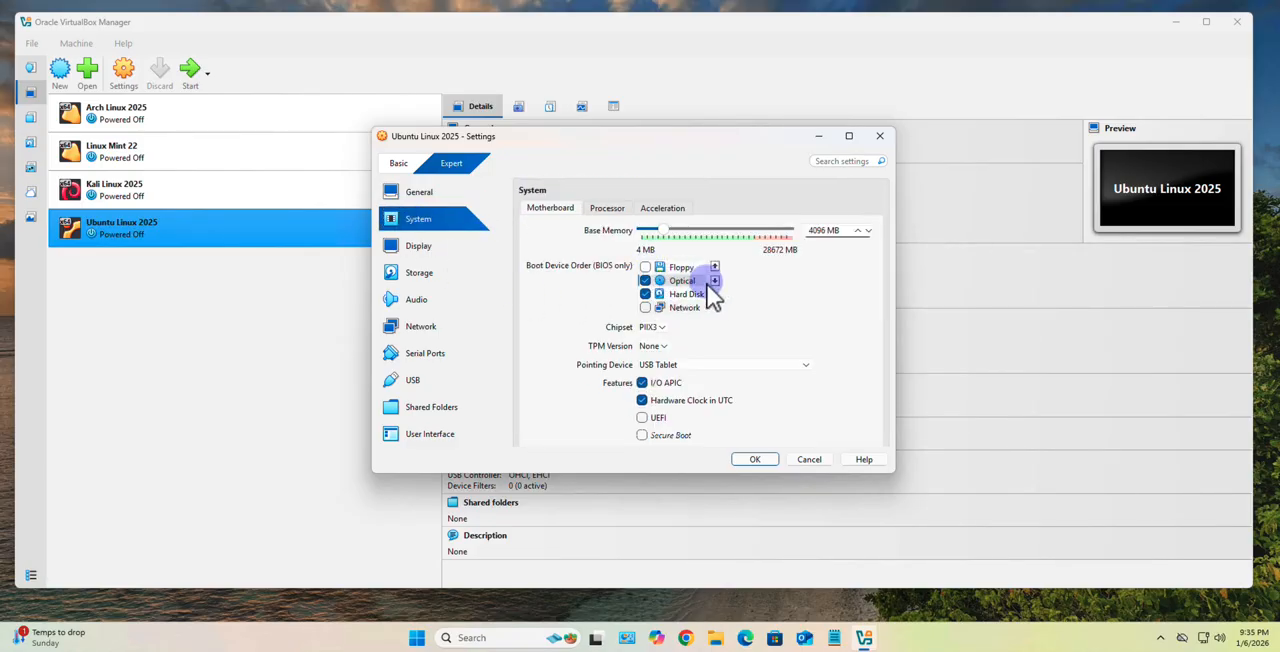
left_click(714, 268)
left_click(693, 283)
left_click(715, 282)
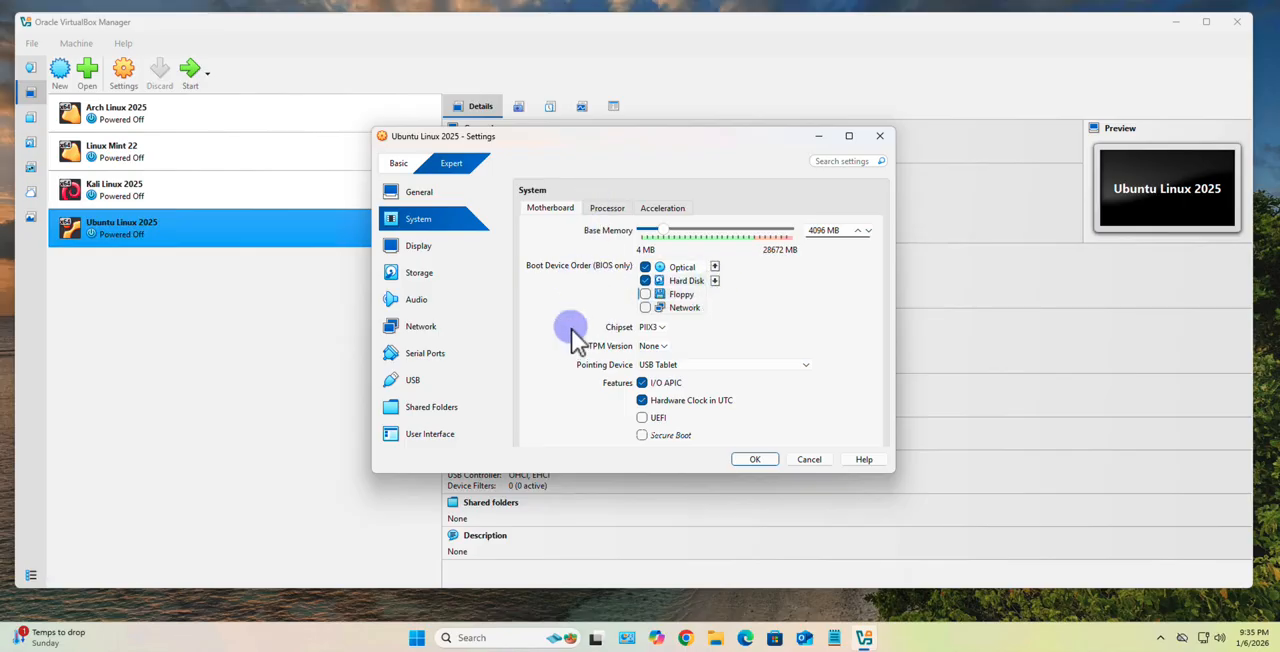
- Set the machine's display video memory to 96 MB
left_click(421, 249)
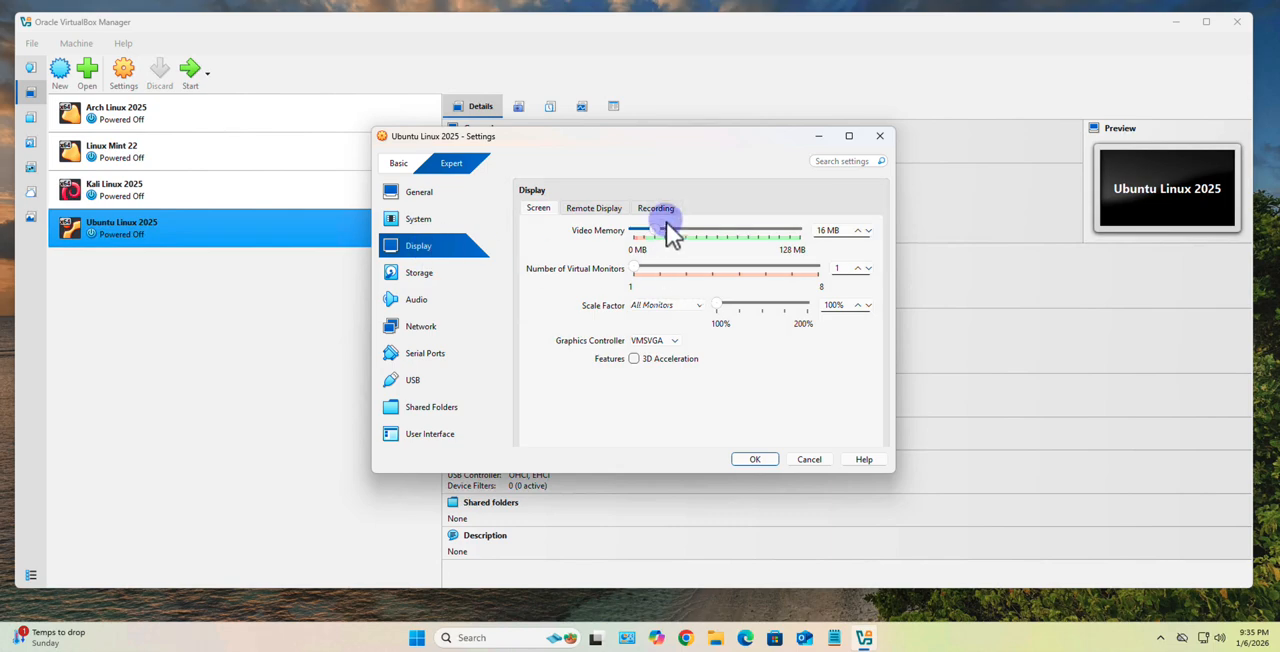
left_click_drag(655, 233, 761, 239)
- Load the ubuntu-25.10-desktop-amd64 disc image from the Linux Ubuntu folder into the machine's empty IDE optical drive
left_click(422, 274)
left_click(604, 258)
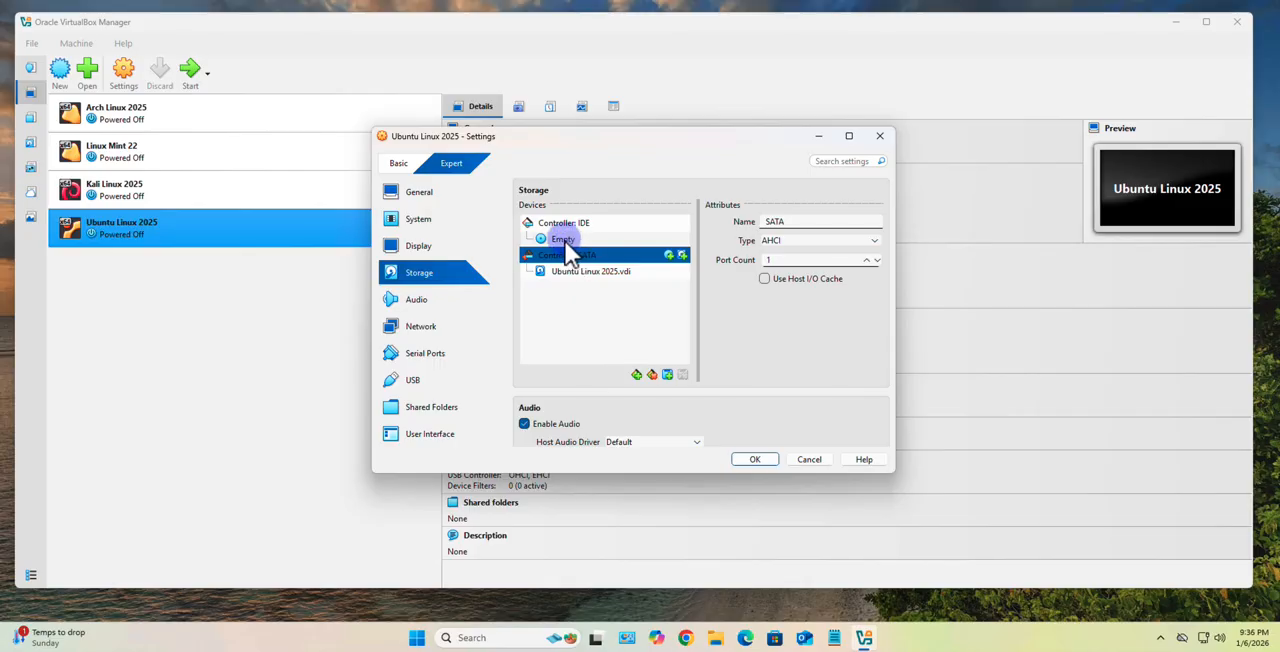
left_click(565, 241)
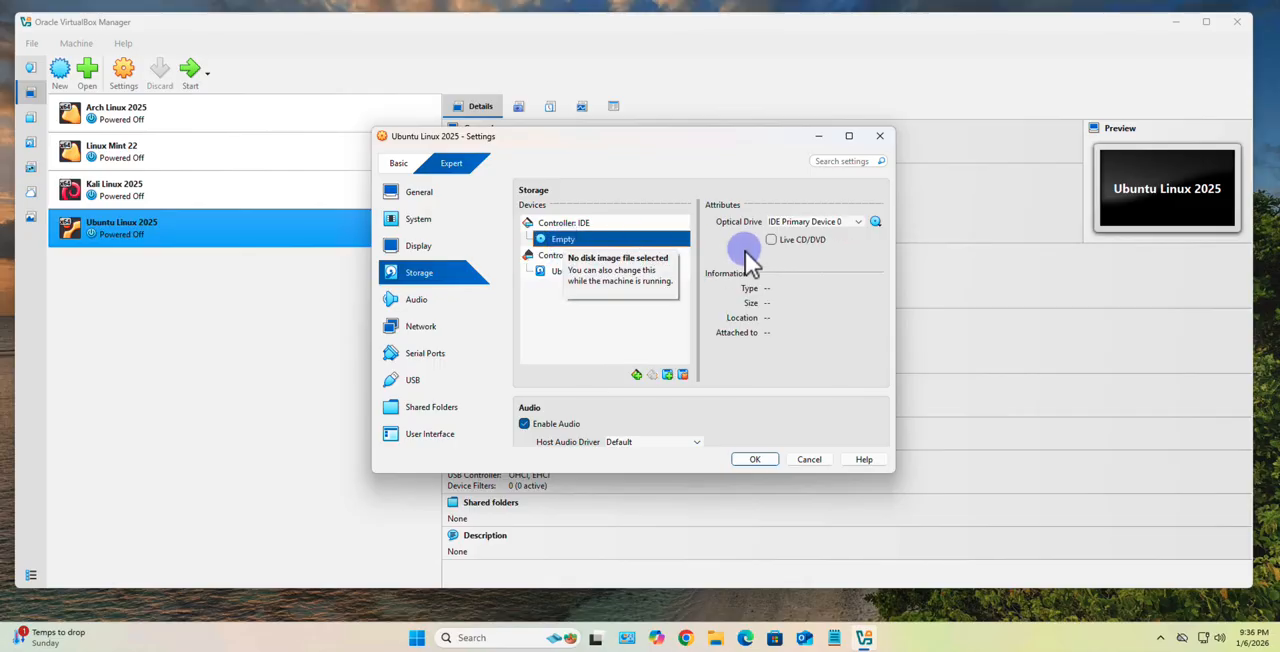
left_click(876, 222)
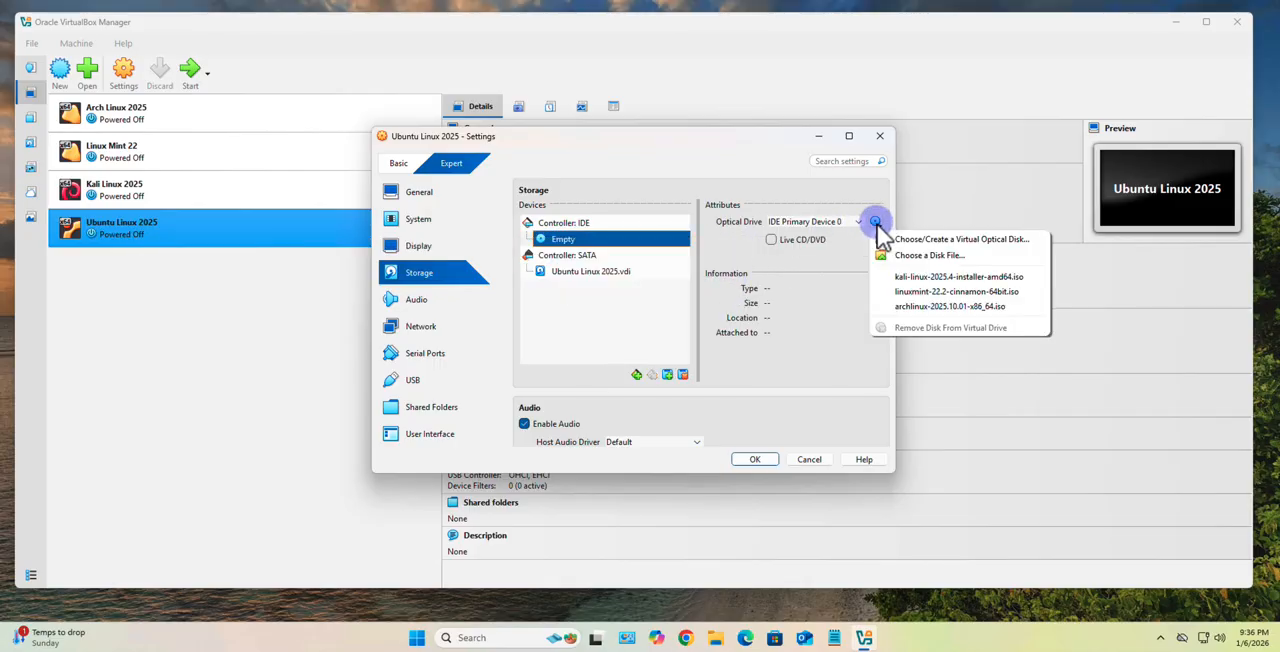
left_click(929, 255)
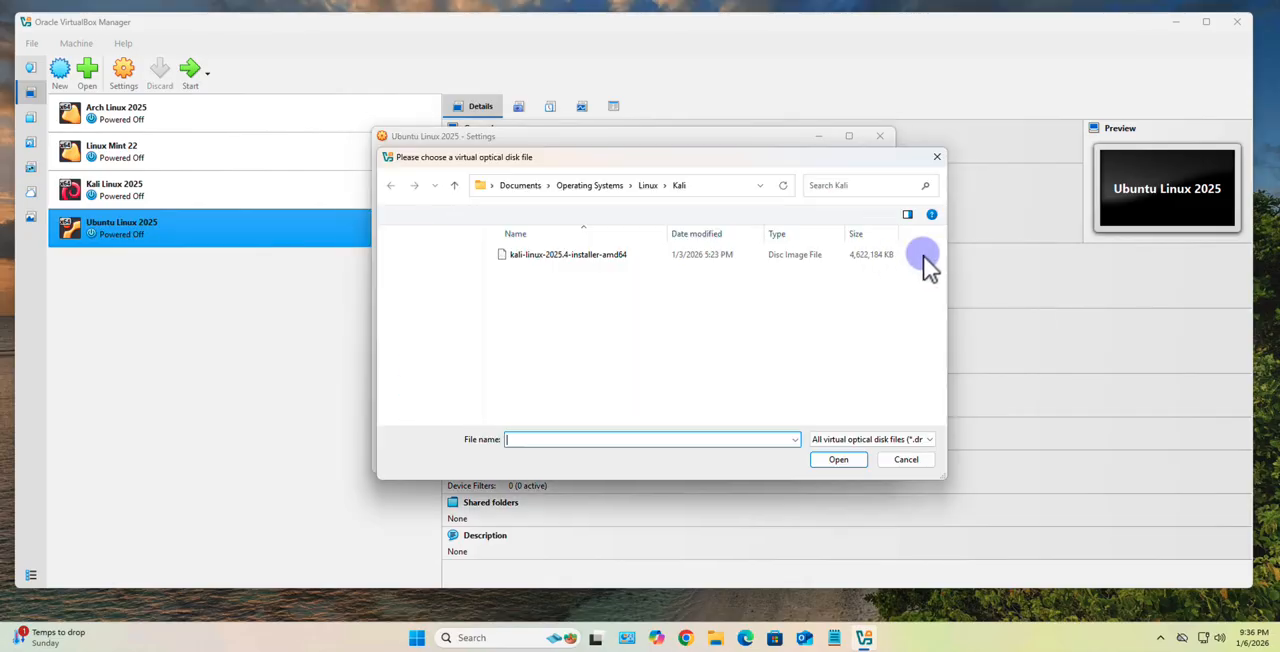
left_click(642, 186)
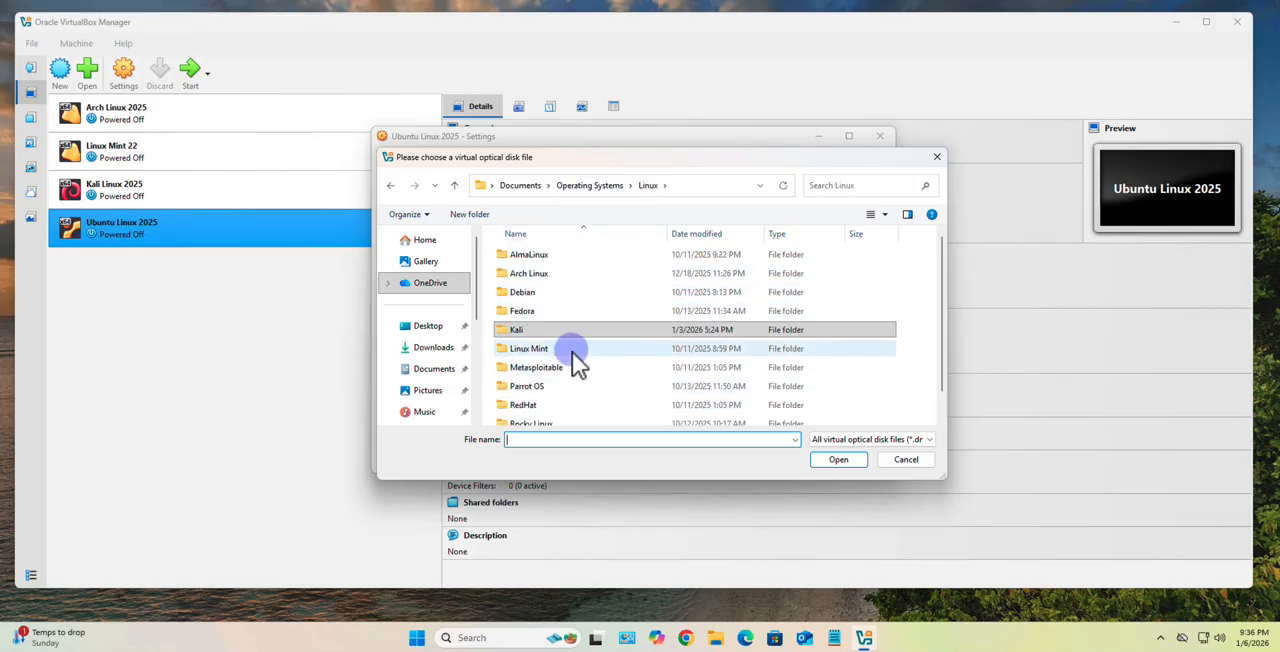
scroll(544, 305, "down", 1)
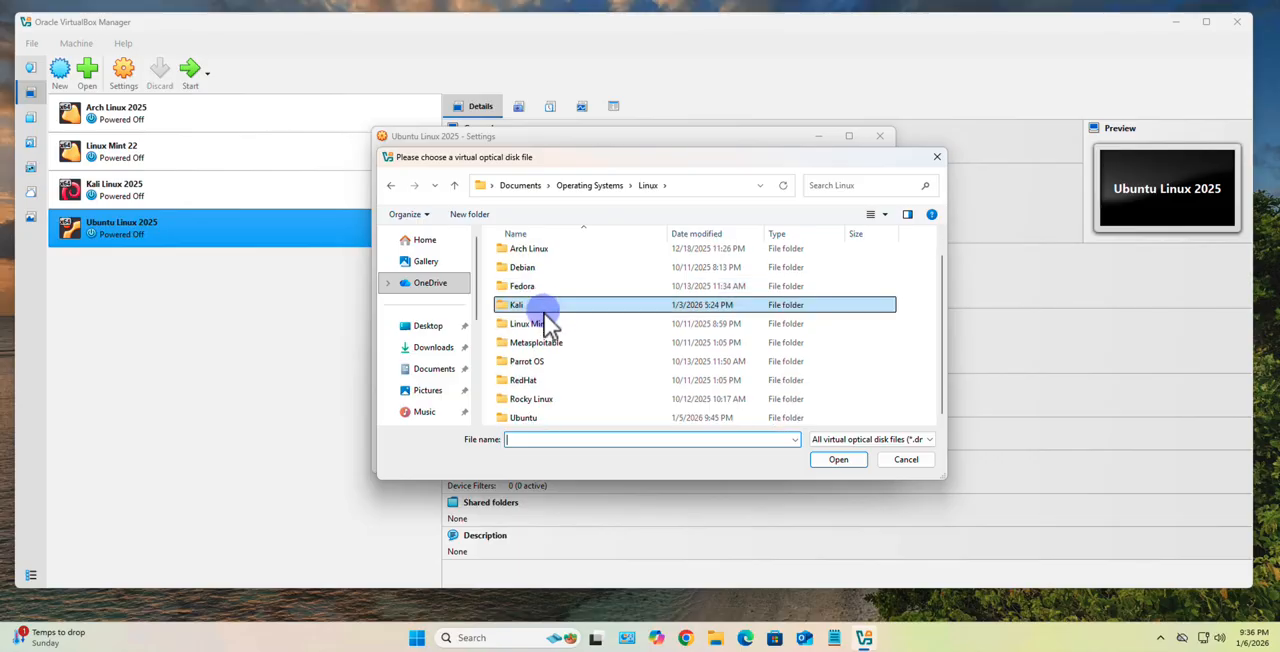
double_click(540, 417)
left_click(535, 262)
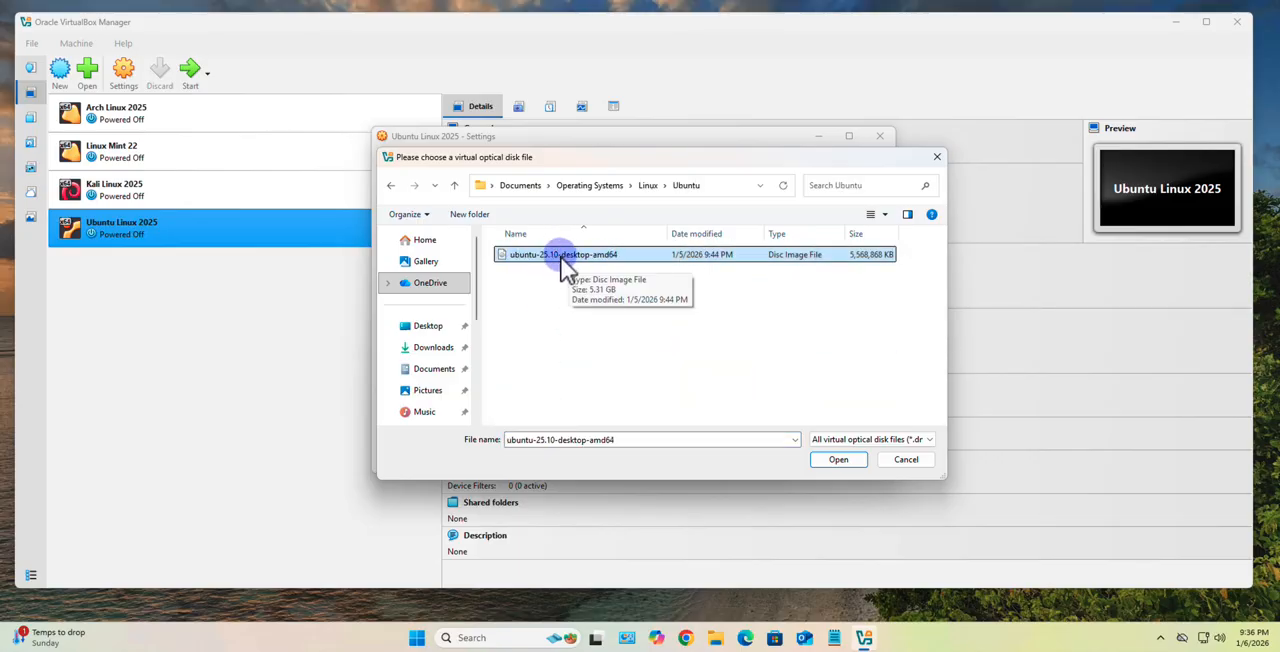
left_click(845, 462)
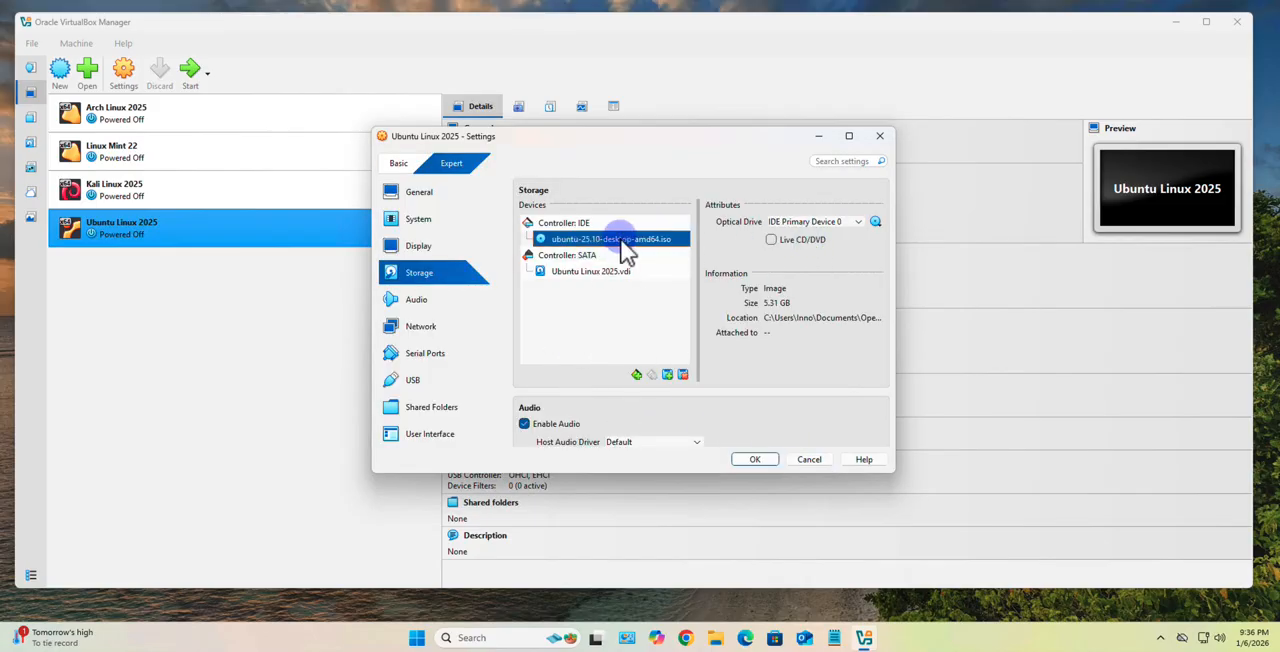
- Attach the machine's network Adapter 1 to Bridged Adapter
left_click(397, 301)
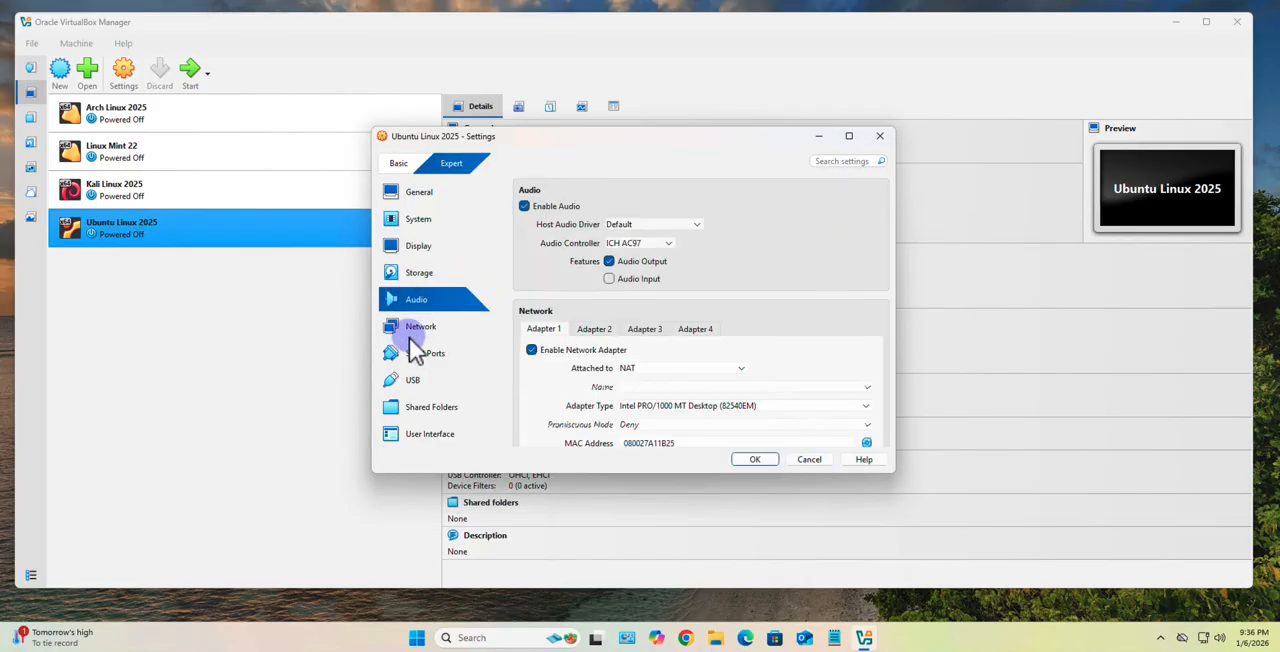
left_click(410, 330)
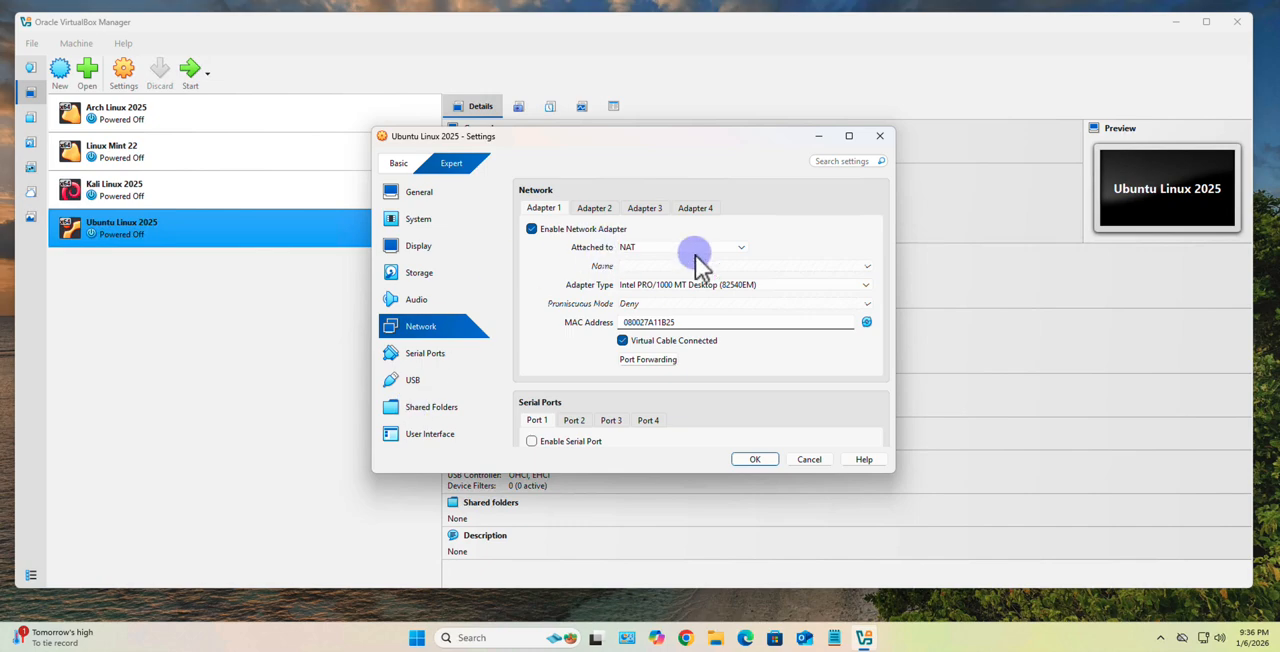
left_click(739, 247)
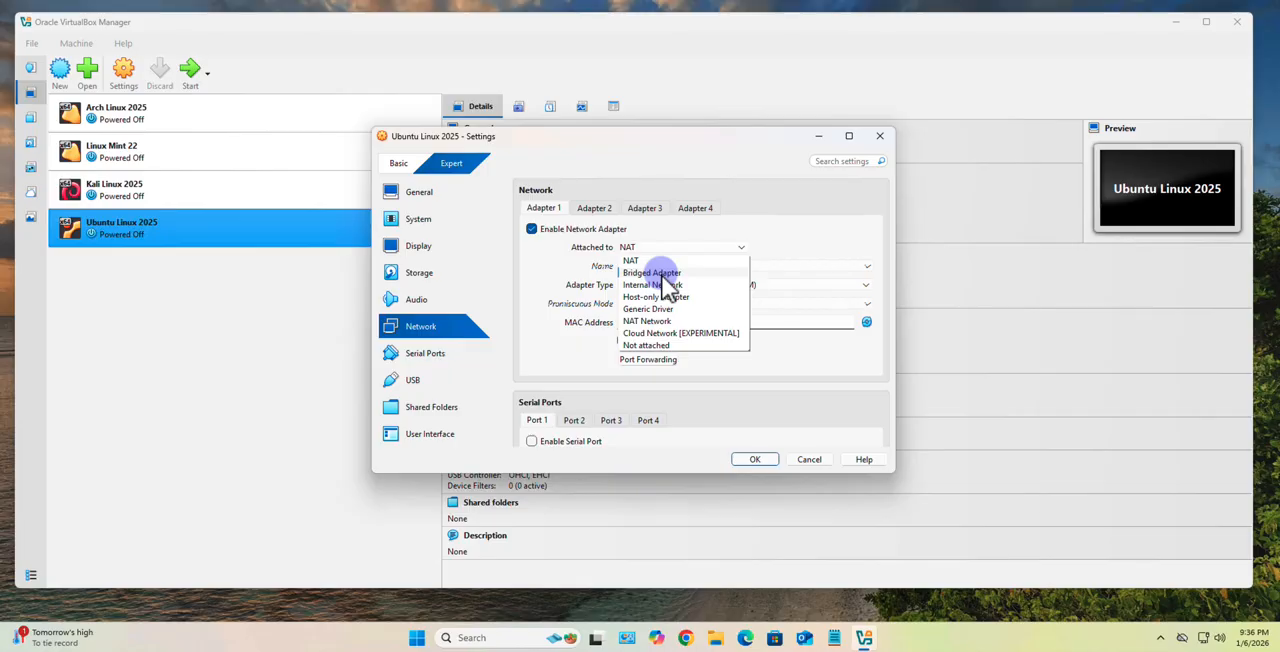
left_click(665, 274)
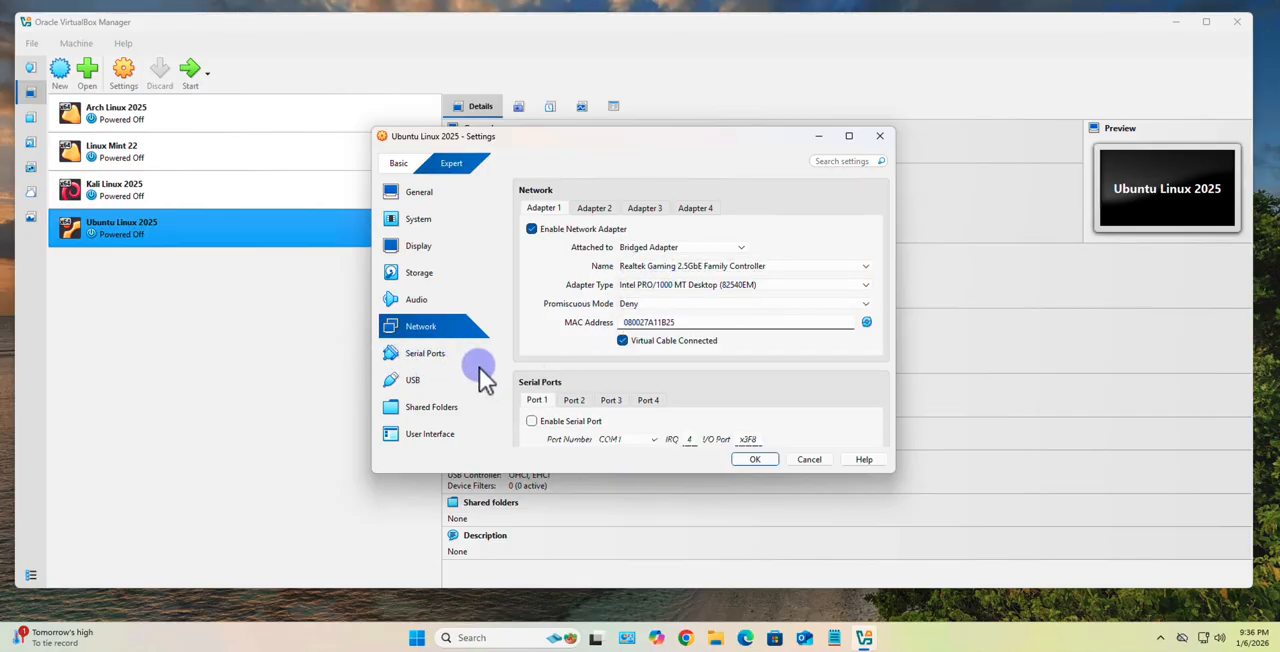
- Review the serial ports, USB, shared folders and user interface settings, and save the machine's configuration
left_click(430, 356)
left_click(432, 378)
left_click(429, 408)
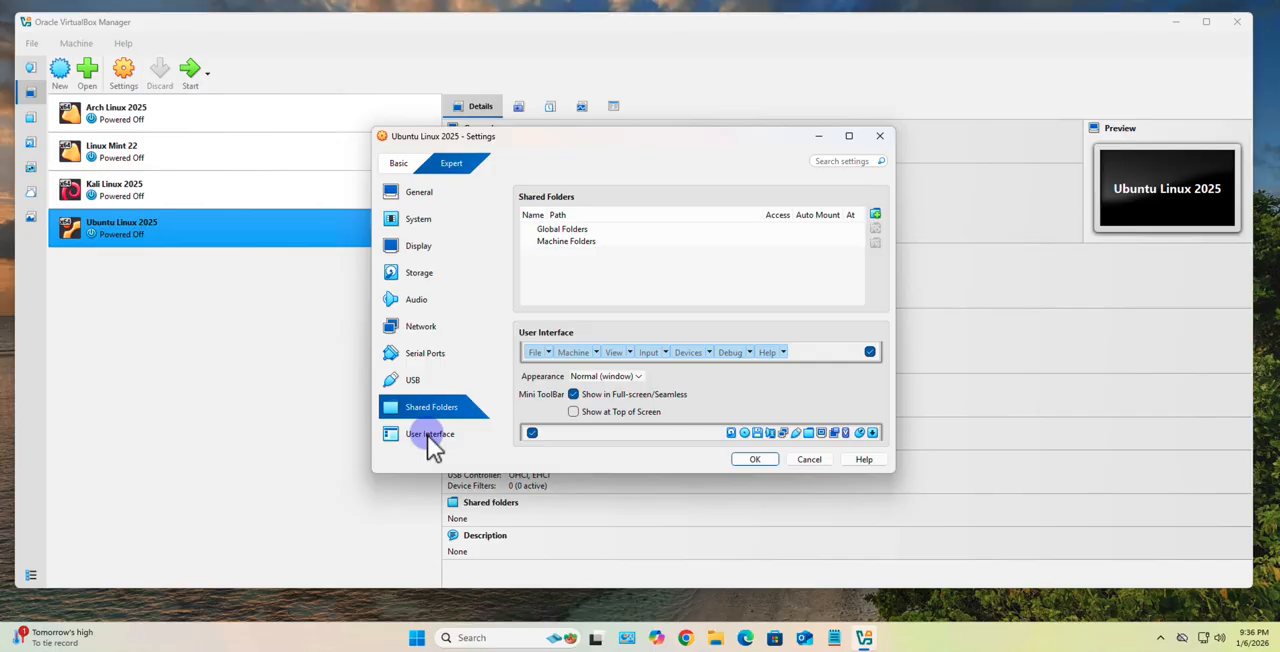
left_click(428, 436)
left_click(754, 461)
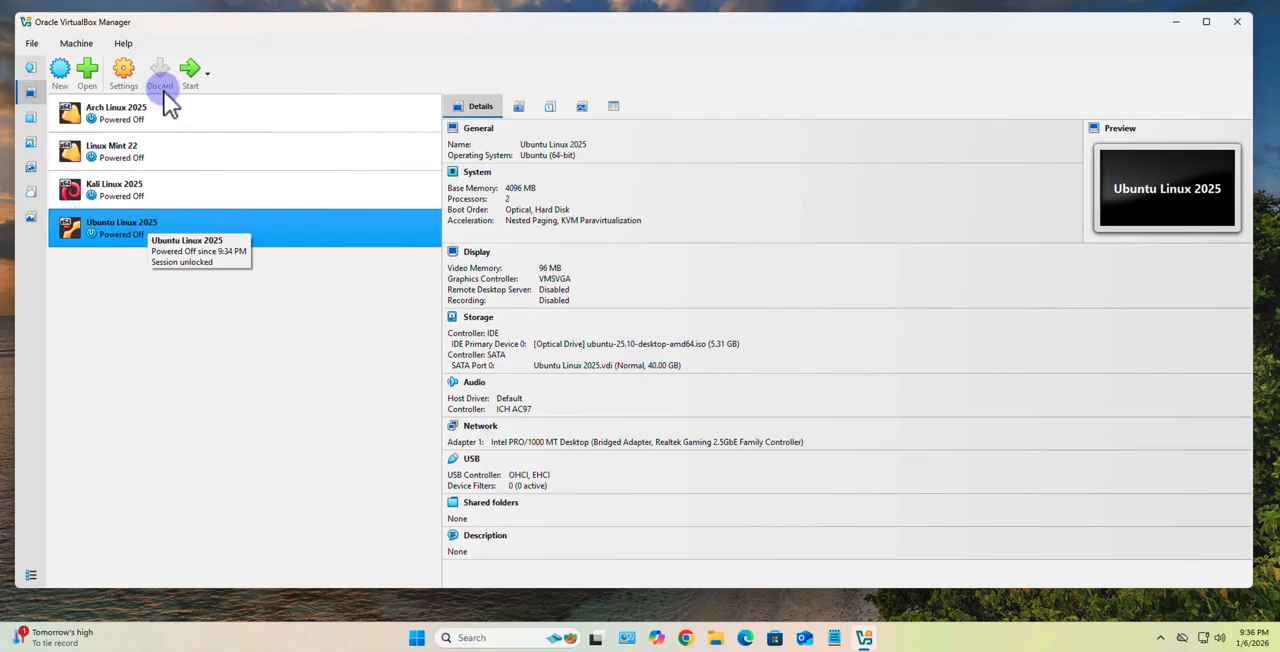
- Start the Ubuntu Linux 2025 machine, boot Try or Install Ubuntu, and minimize the VirtualBox Manager window
left_click(189, 68)
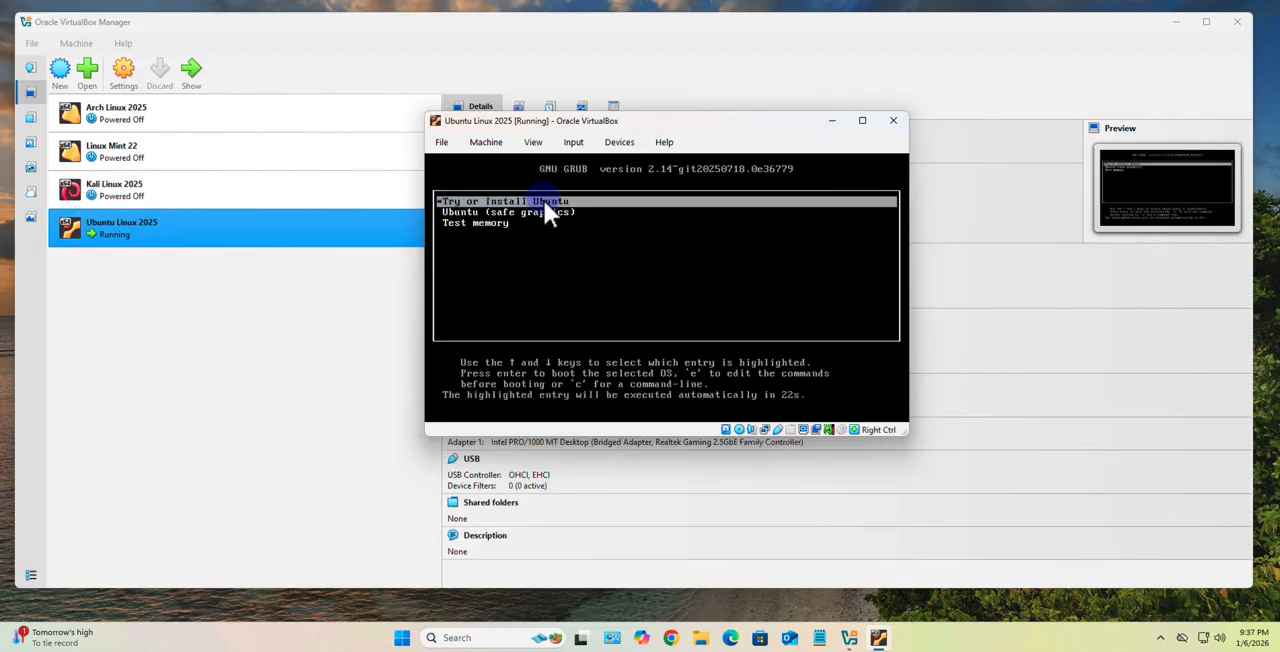
key("Return")
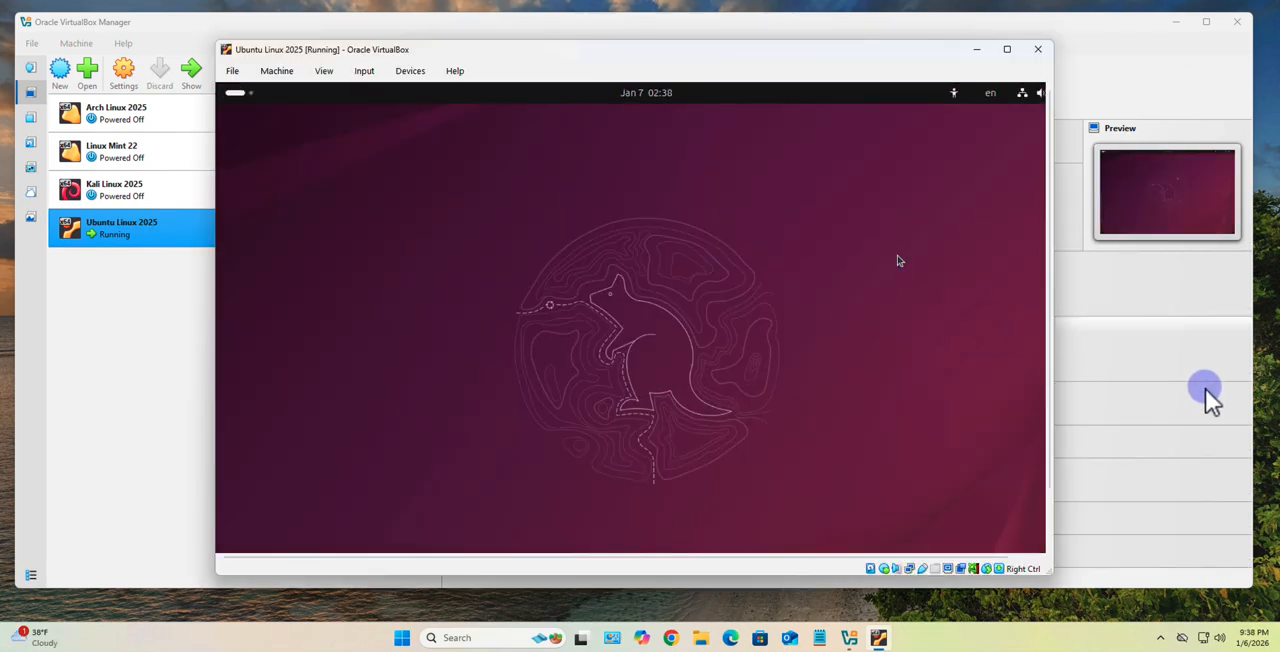
left_click(1177, 32)
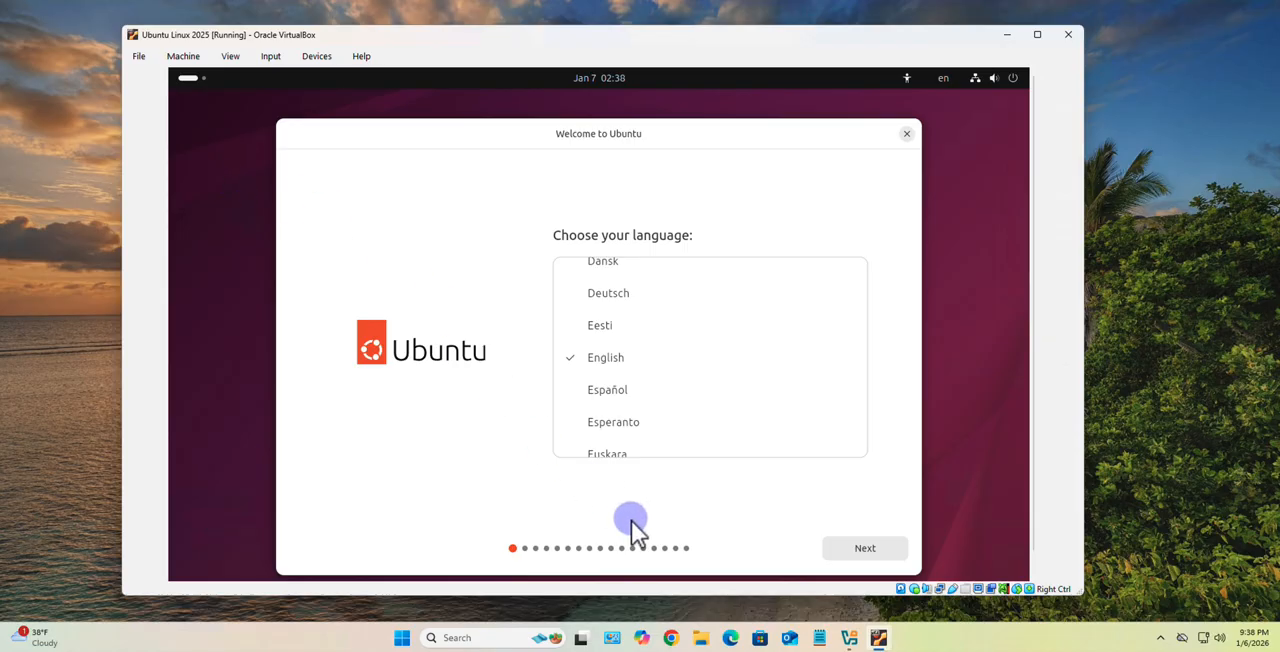
- Continue through the installer's opening pages with English as the language, default accessibility and network options, and the English (US) keyboard layout
left_click(840, 546)
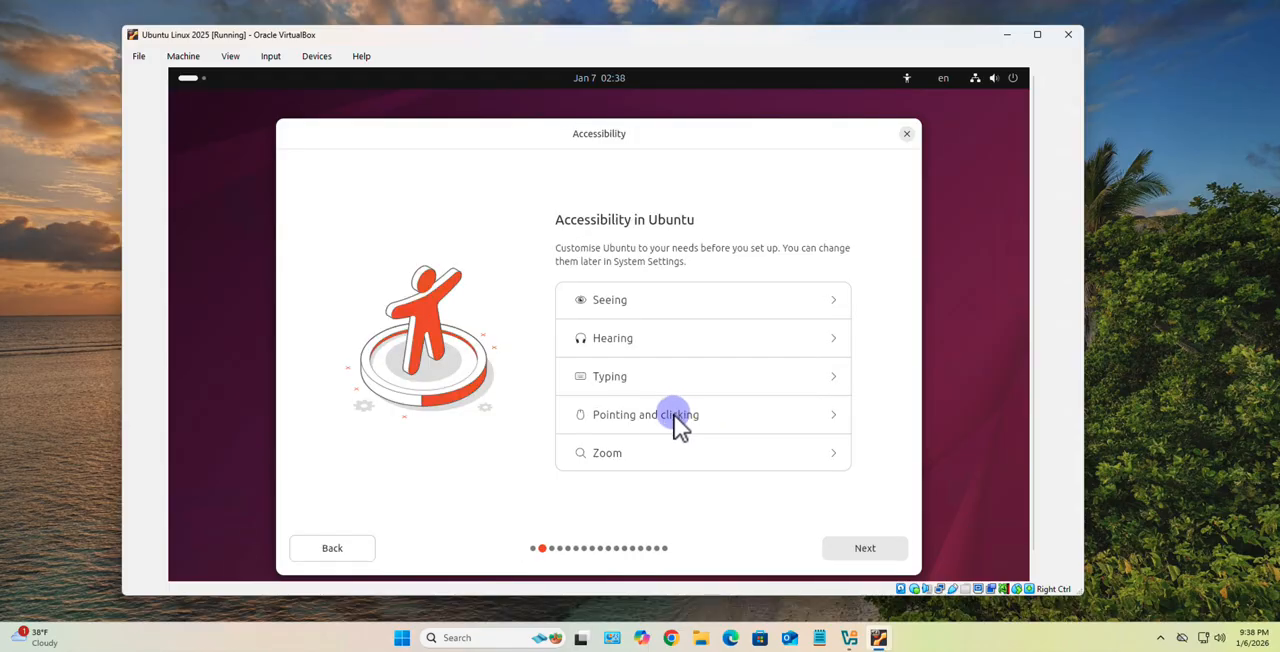
left_click(864, 549)
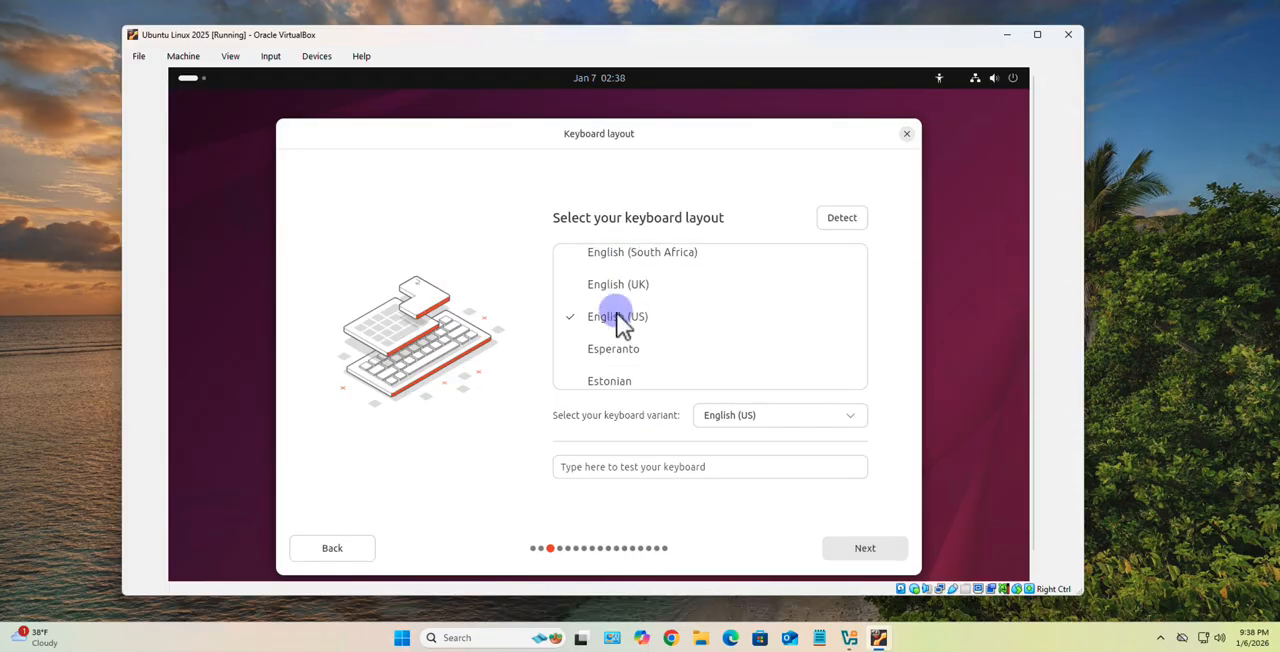
left_click(855, 548)
left_click(842, 551)
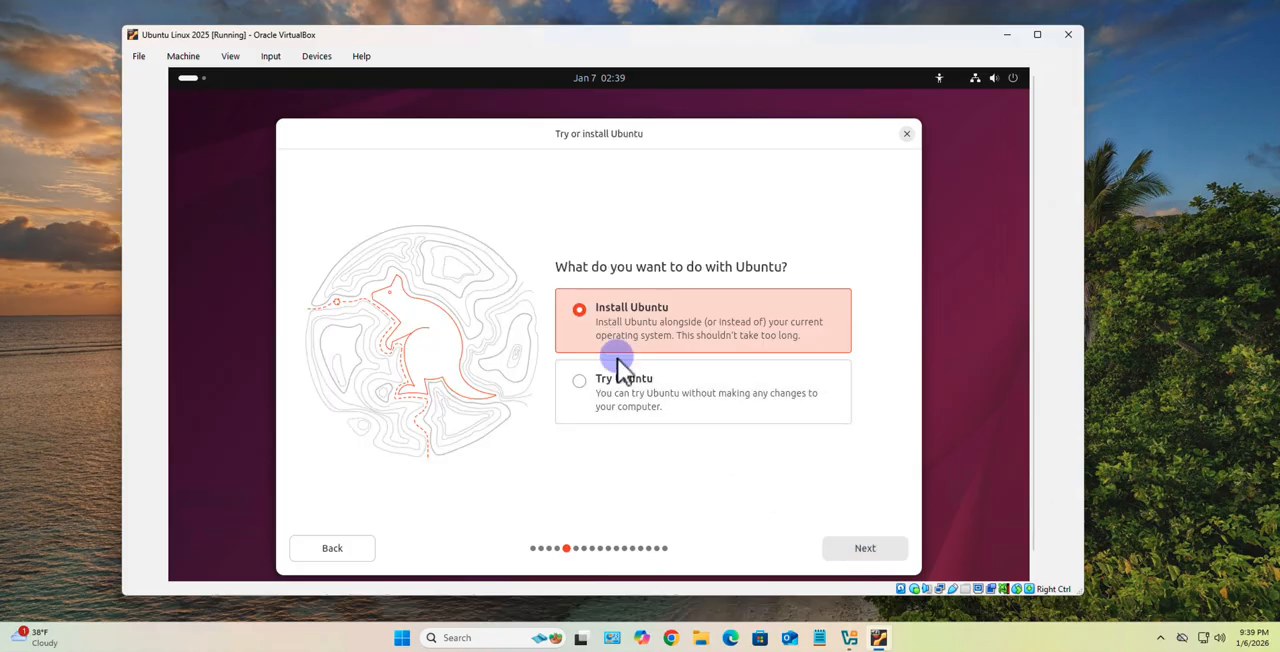
- Choose to install Ubuntu through an interactive installation with the default app selection
left_click(852, 552)
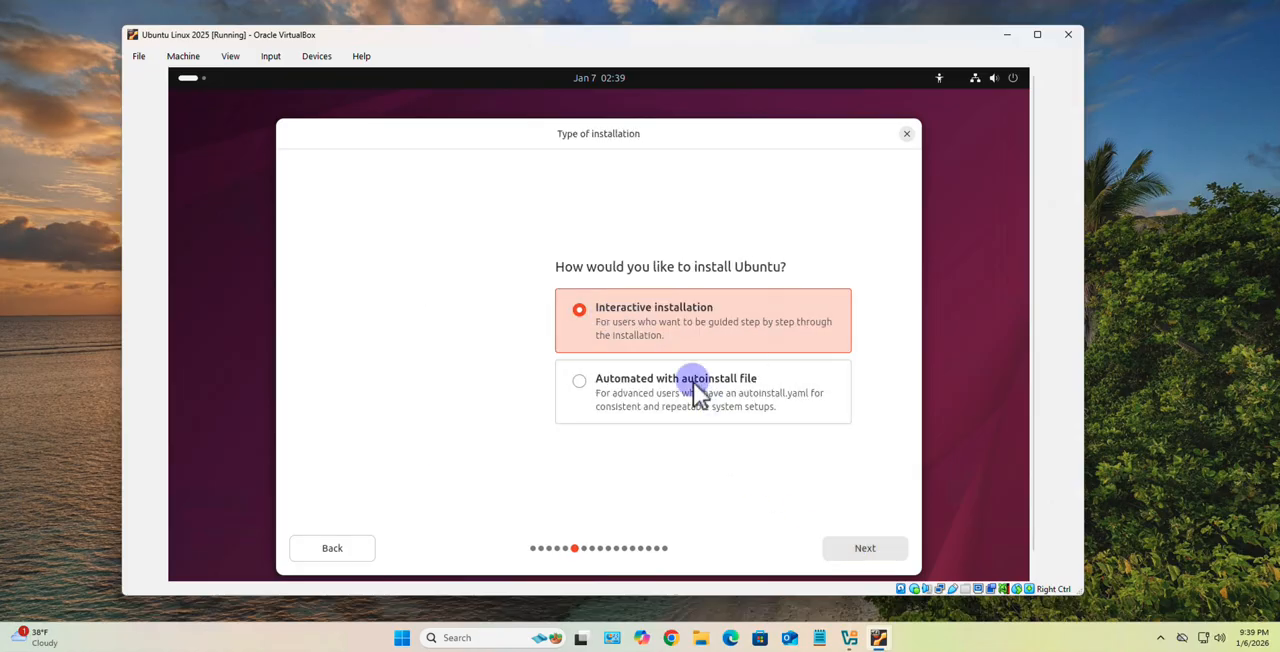
left_click(863, 549)
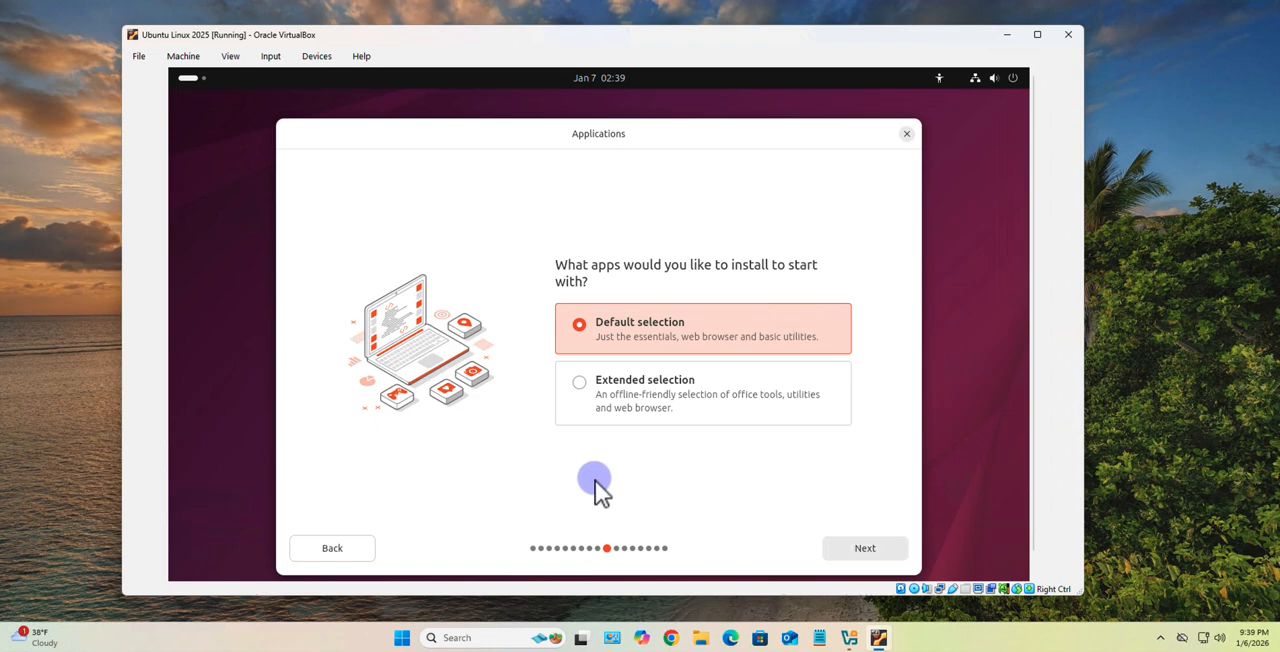
left_click(843, 556)
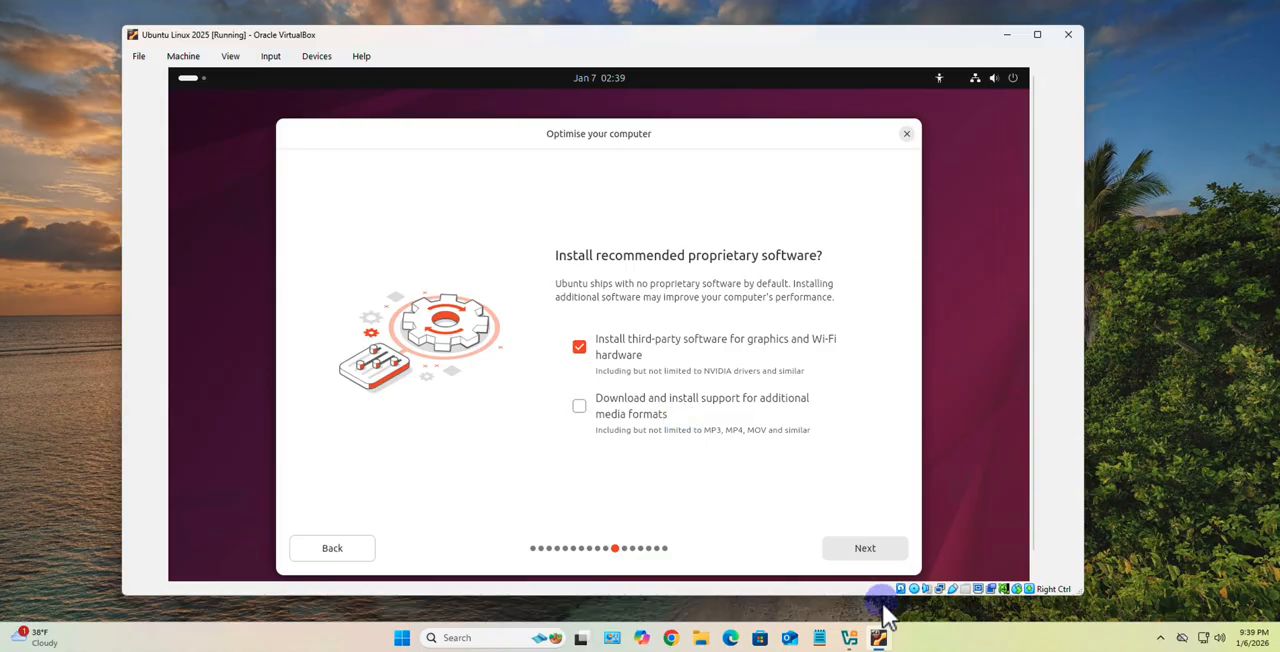
- Include third-party software for graphics and Wi-Fi hardware, and choose to erase the disk and install Ubuntu
left_click(876, 551)
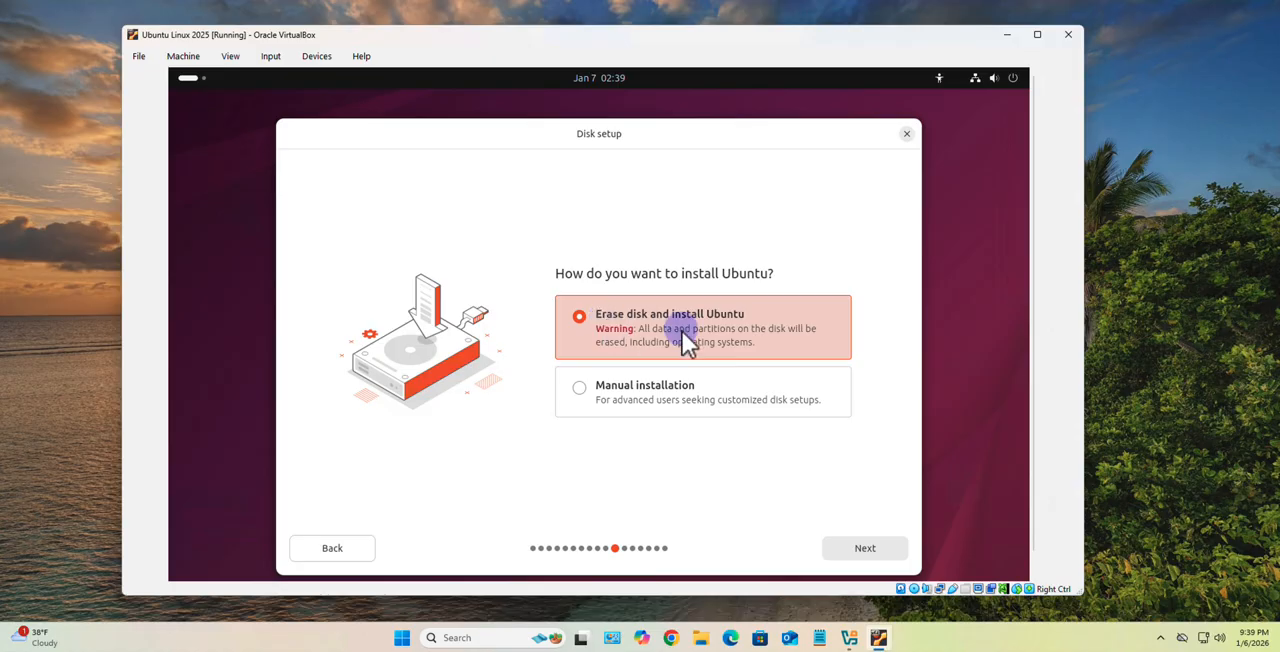
left_click(855, 548)
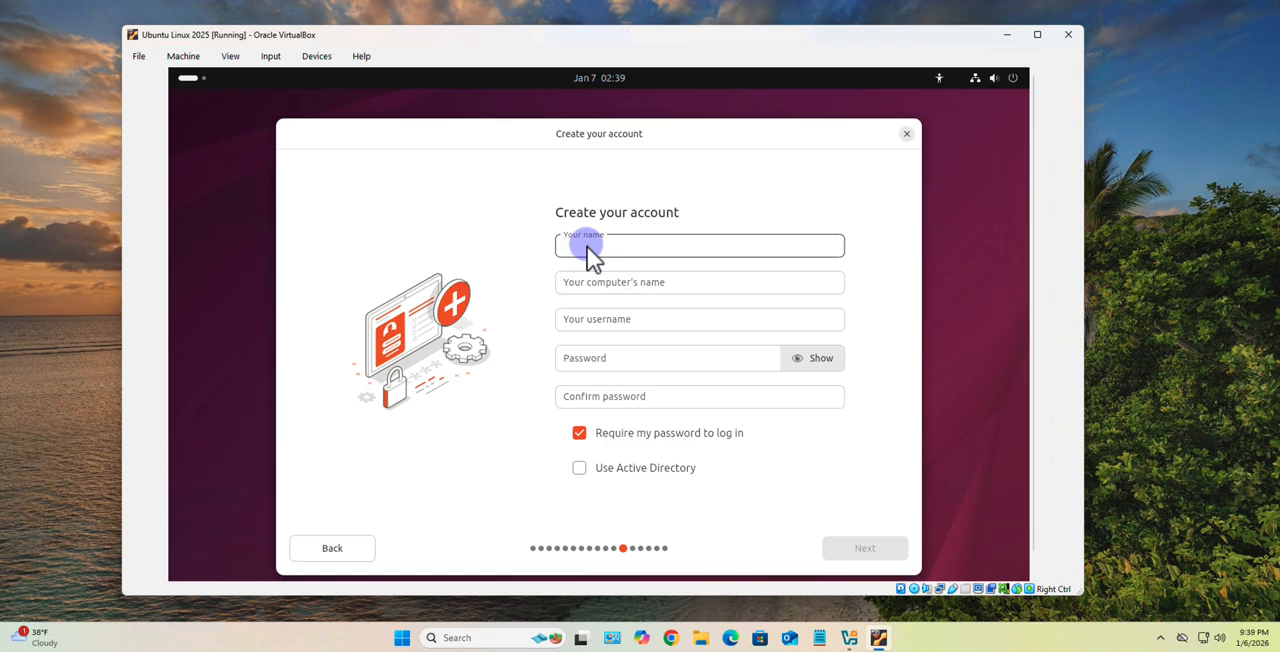
- Create the login account with the user's name, the suggested computer name and username, and a confirmed account password
type("Inno")
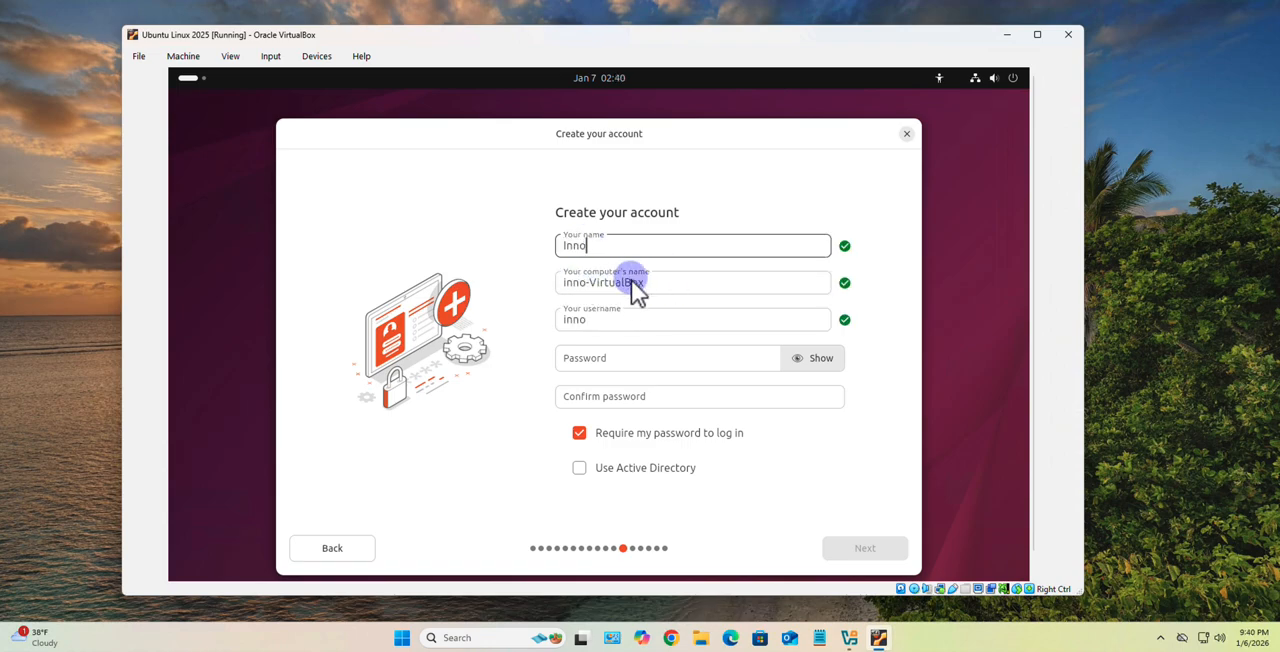
left_click(583, 365)
type("•")
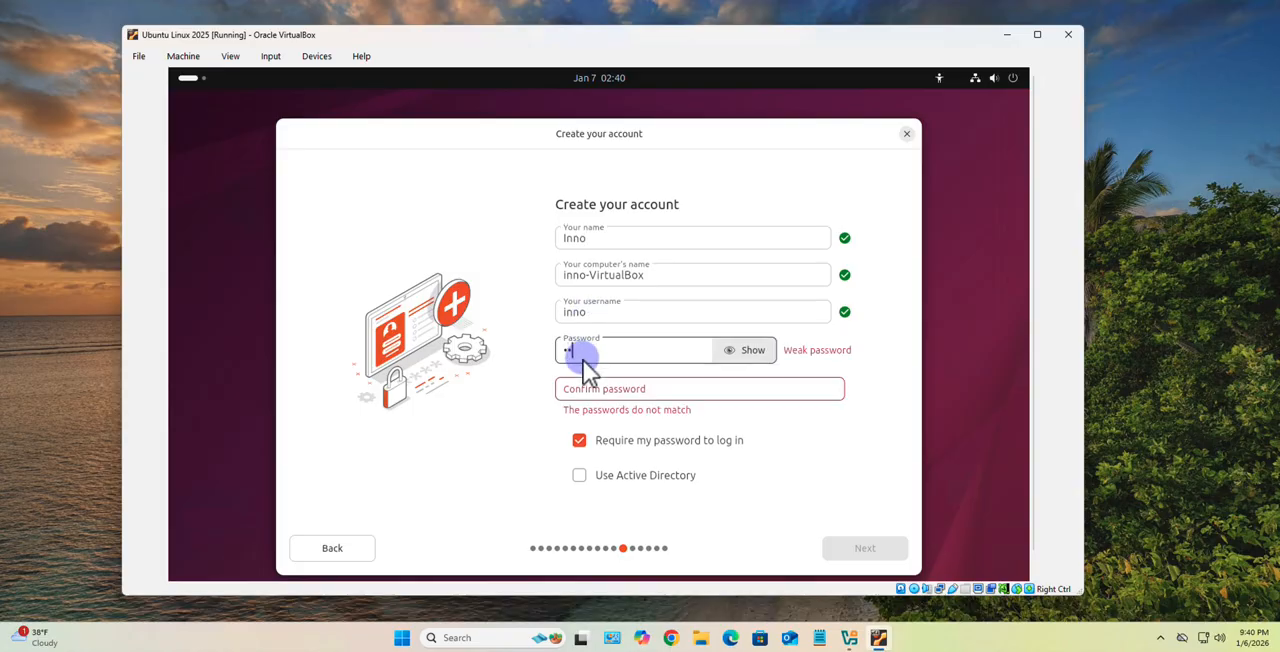
left_click_drag(583, 360, 488, 351)
key("BackSpace")
type("•••••••••")
left_click(708, 390)
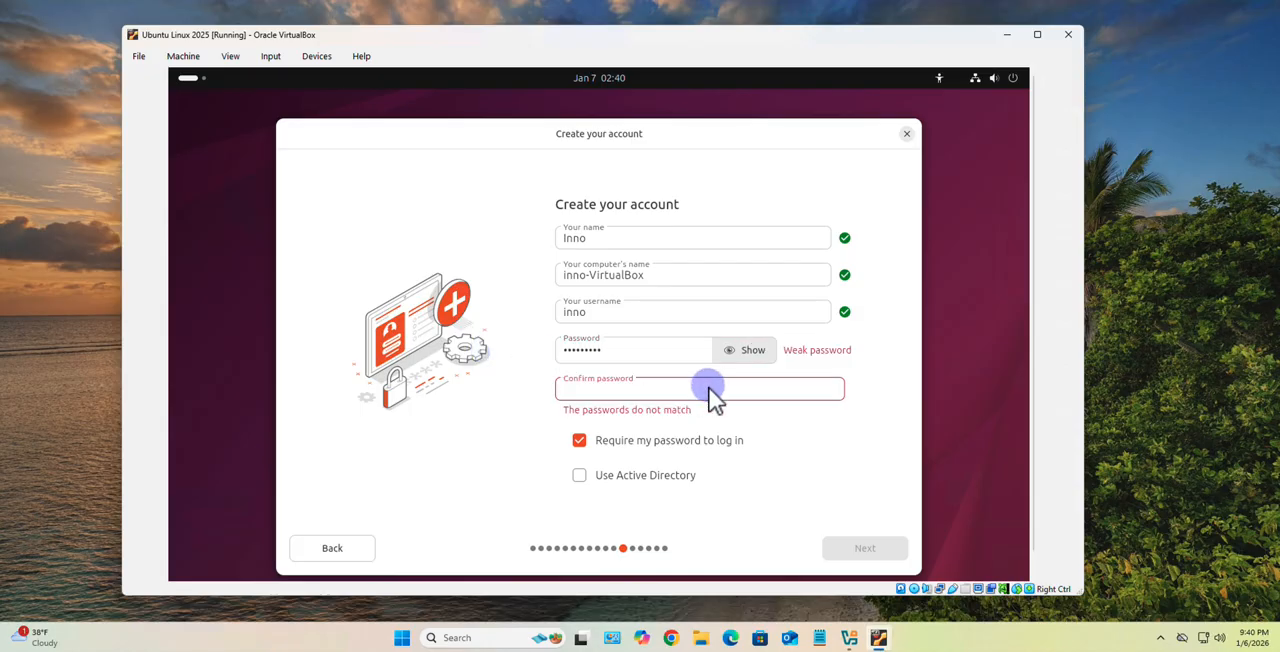
type("•••••••••")
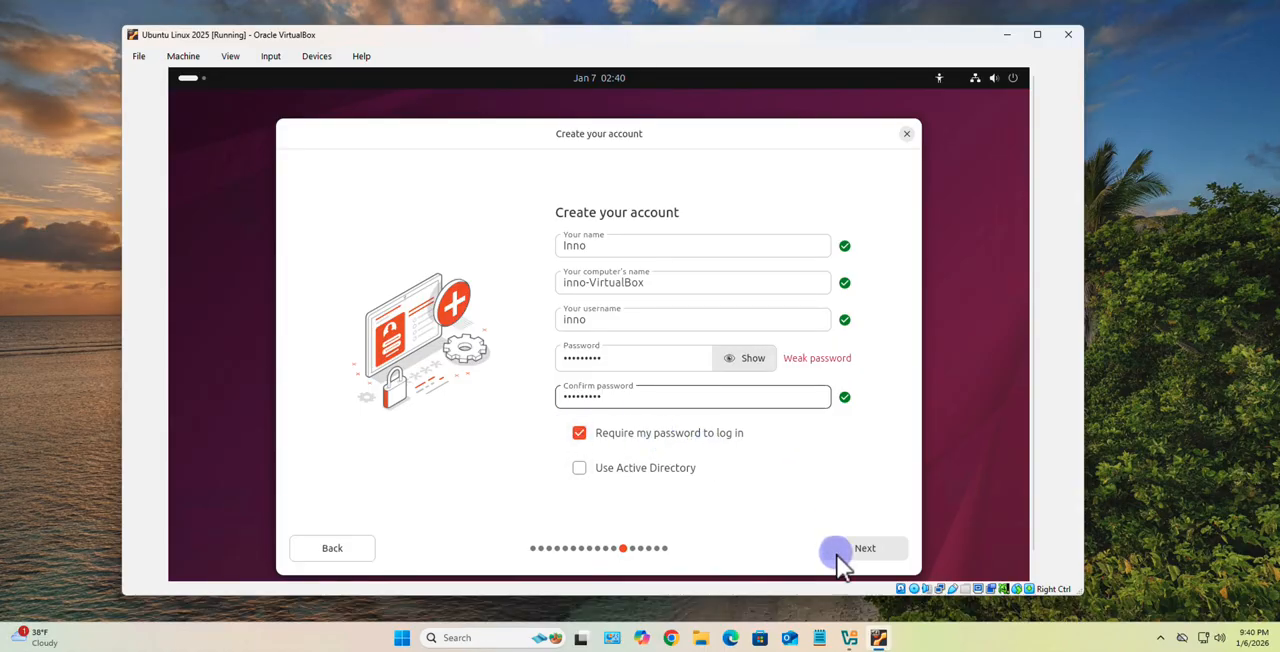
left_click(869, 549)
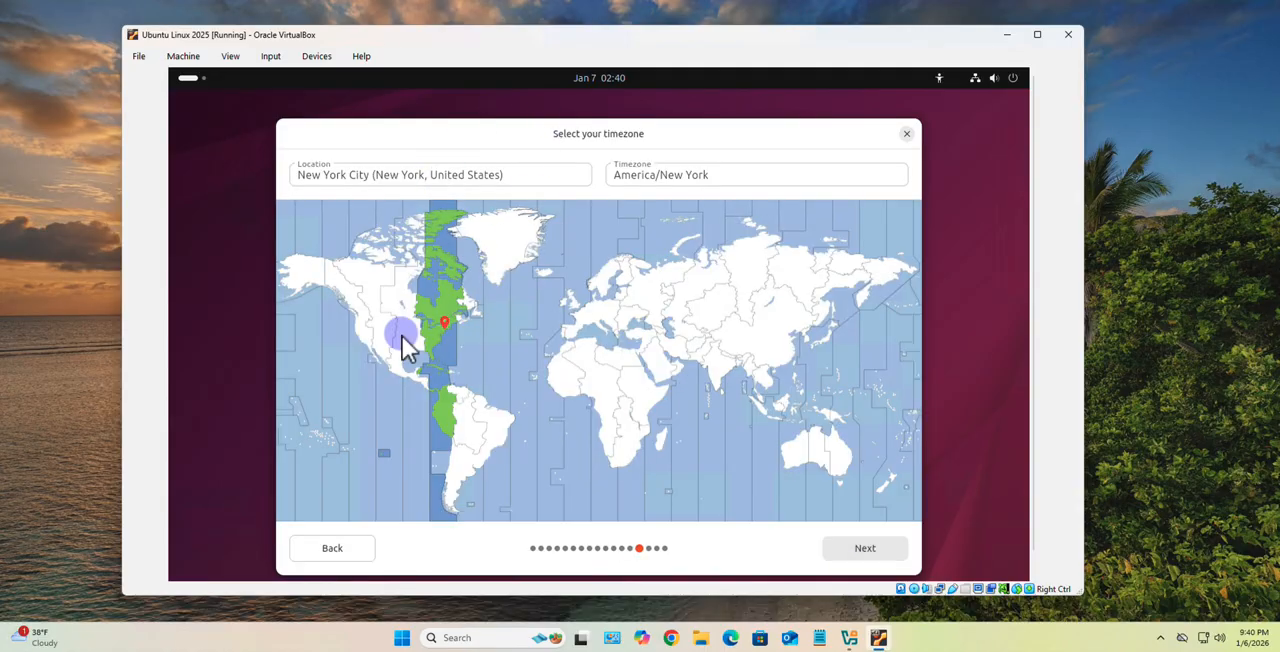
- Install Ubuntu with the America/New York timezone, and restart the machine once the installation is complete
left_click(865, 546)
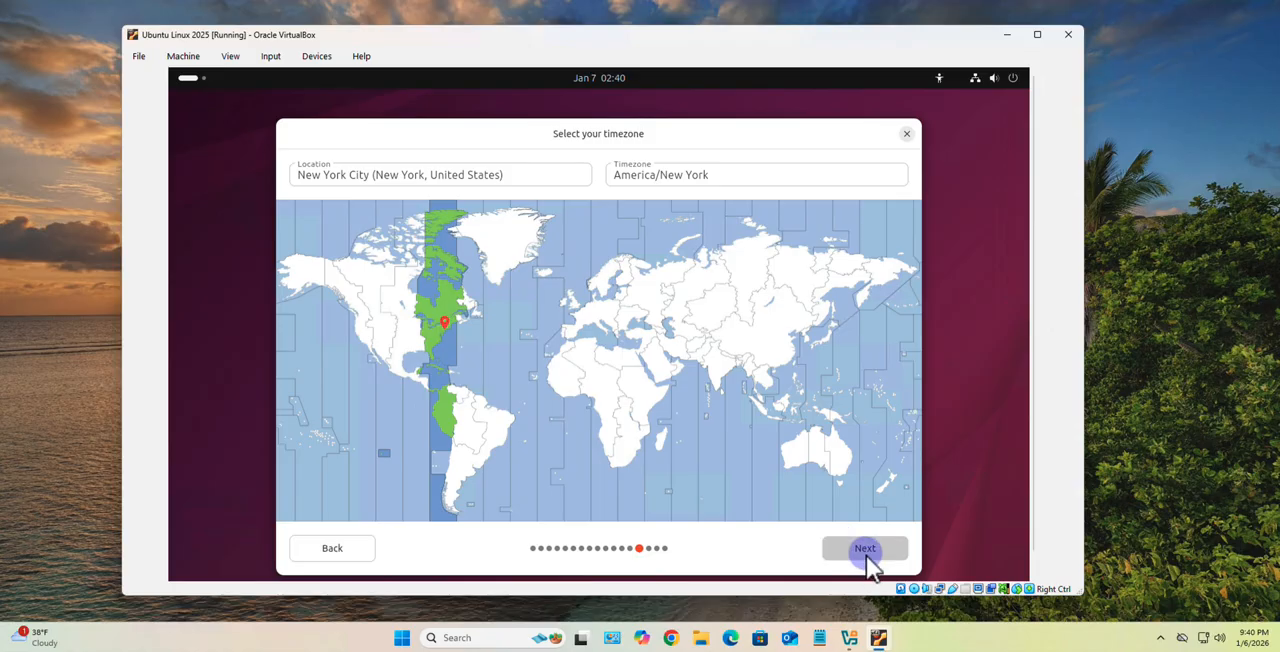
left_click(862, 553)
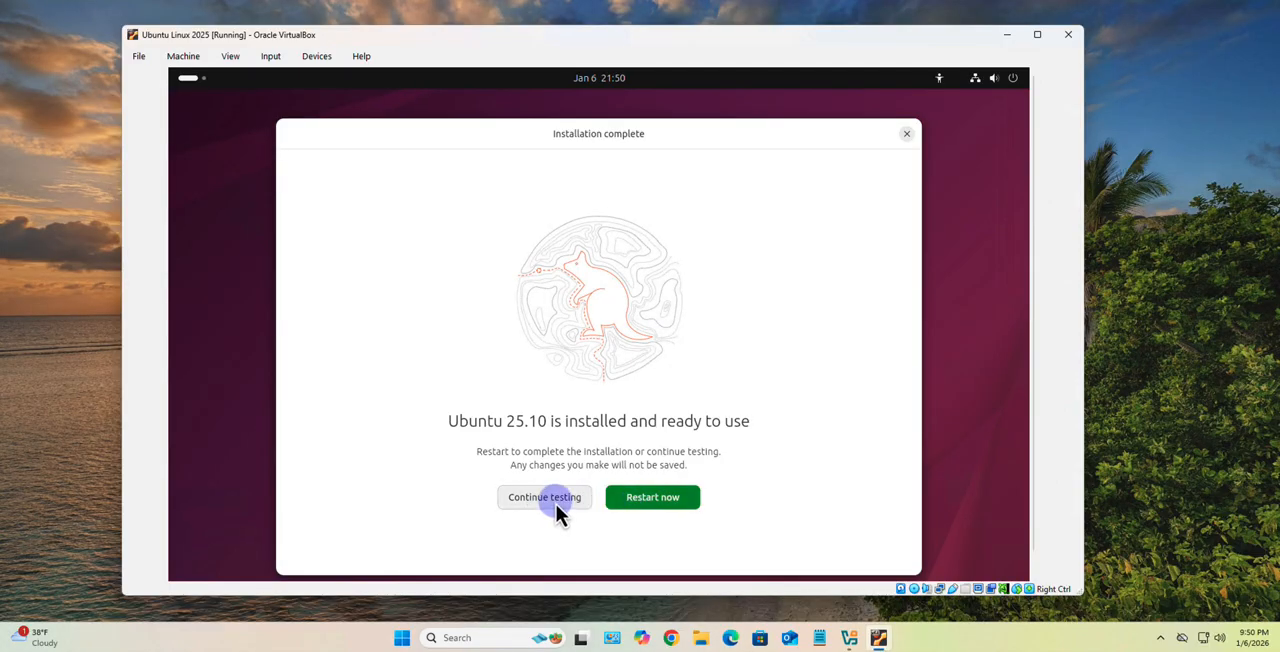
left_click(677, 500)
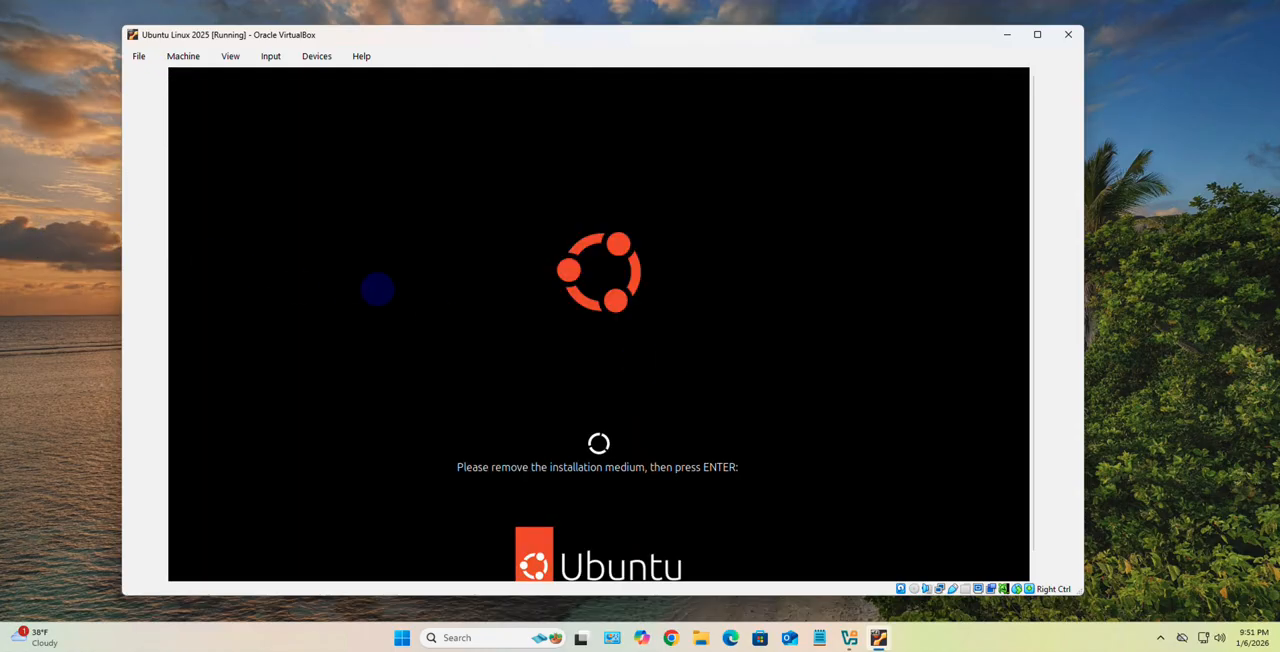
key("Return")
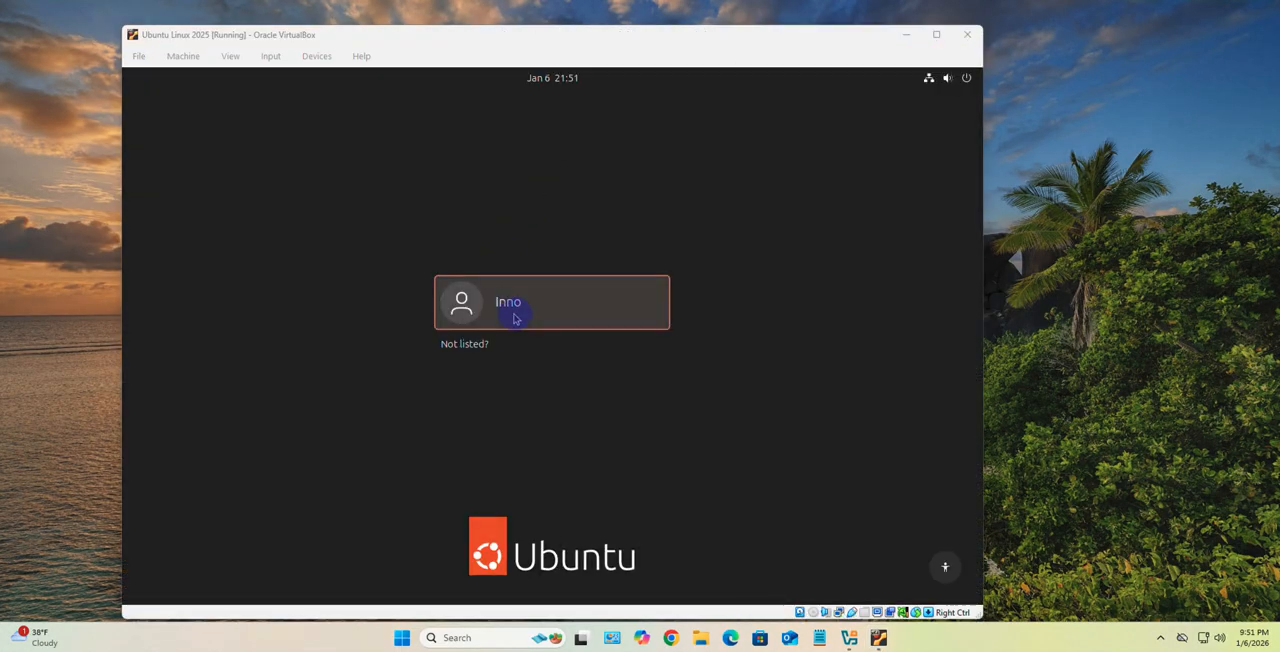
- Log in to the newly installed Ubuntu system by entering the account password
left_click(514, 315)
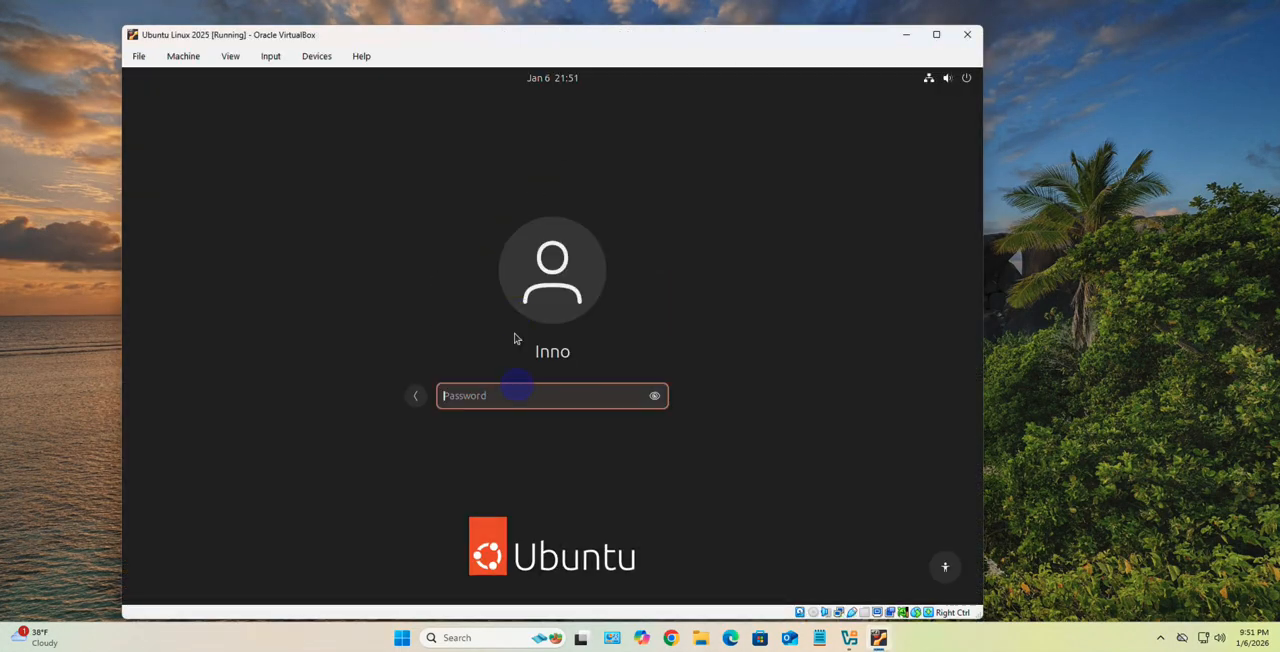
type("*********")
key("Return")
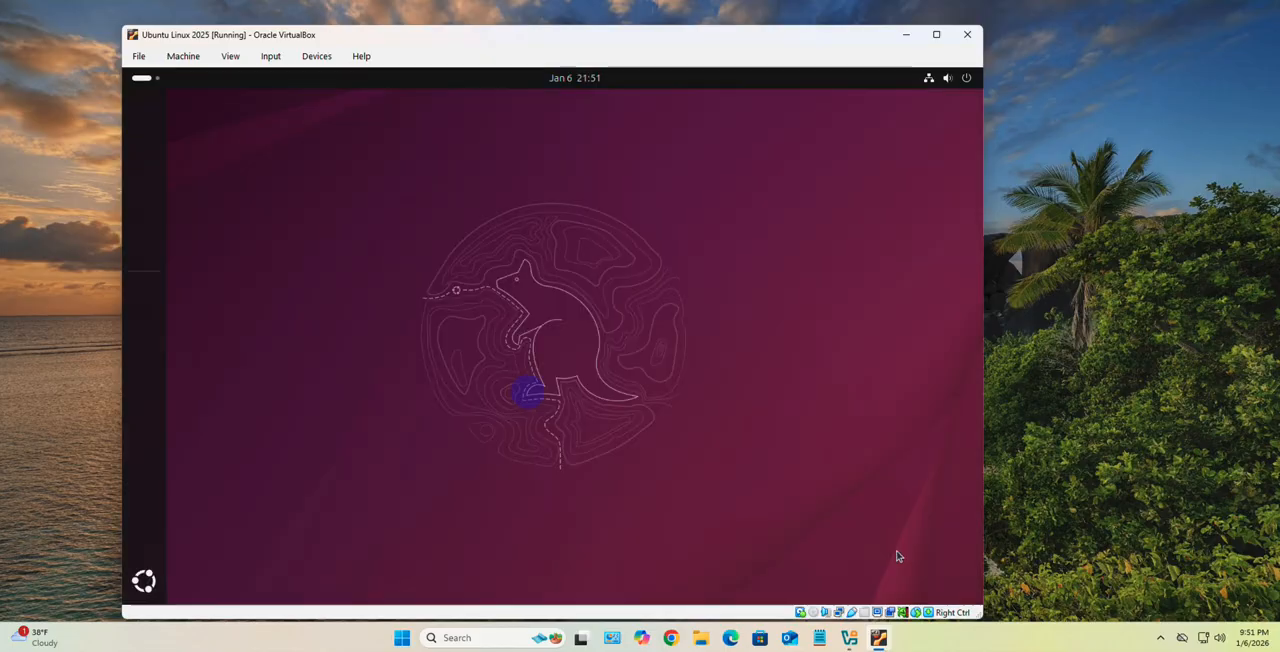
- Move the virtual machine window slightly up and enlarge it so the whole Ubuntu desktop fits inside
left_click_drag(771, 41, 768, 31)
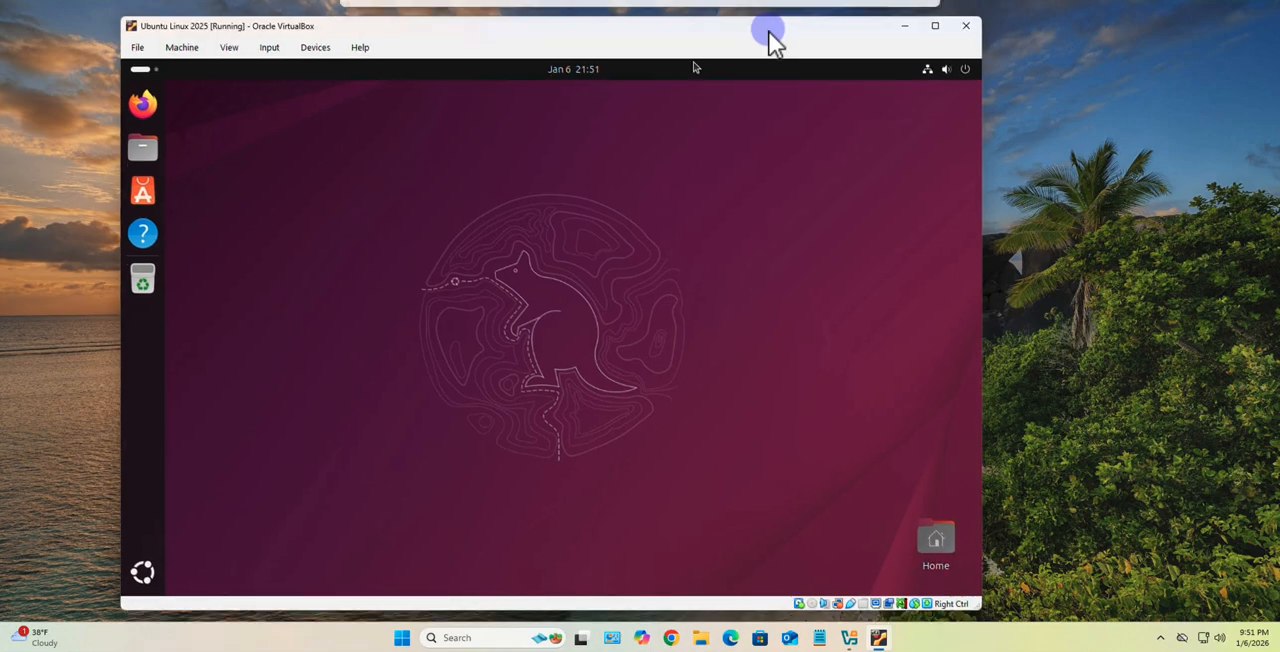
left_click_drag(975, 598, 1083, 609)
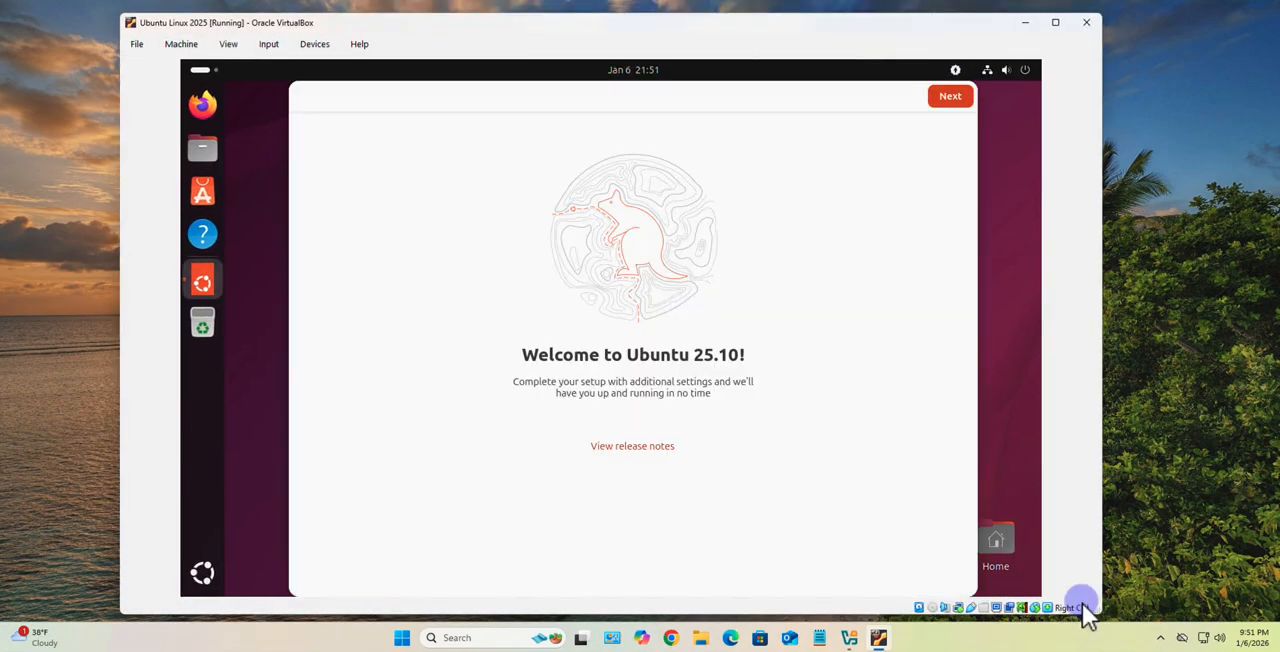
left_click_drag(958, 583, 1057, 606)
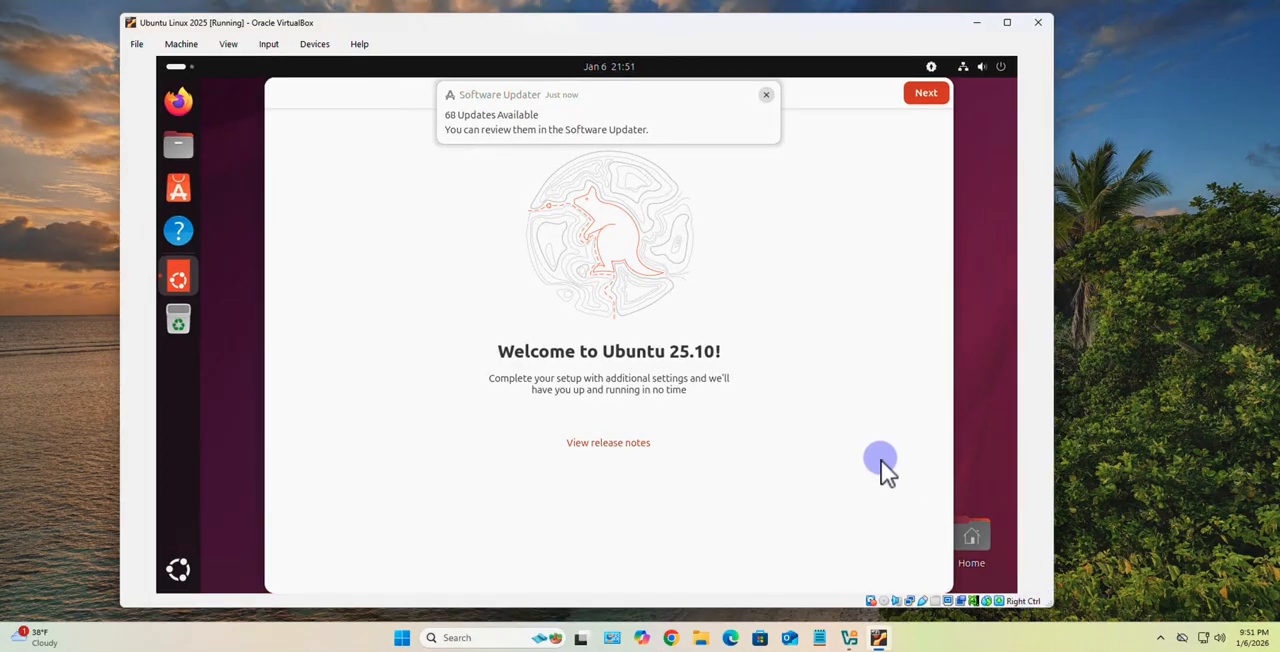
- Complete the Ubuntu 25.10 welcome setup, keeping the option to share system data with the Ubuntu team
left_click(306, 50)
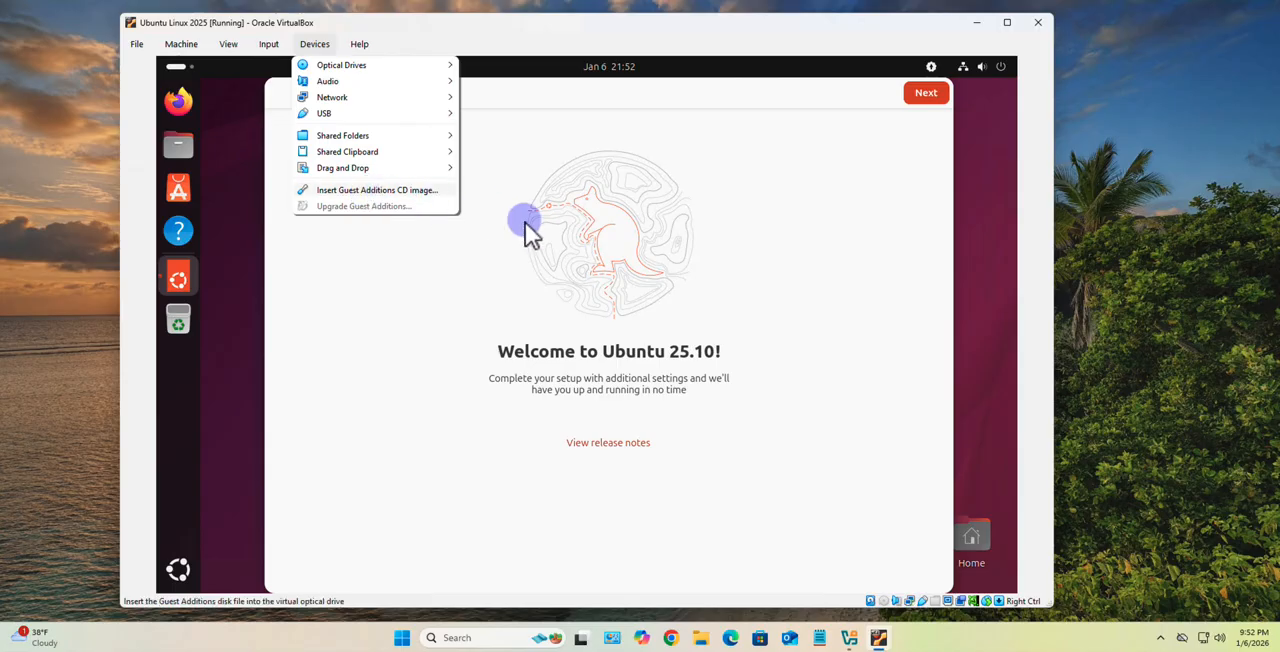
left_click(971, 222)
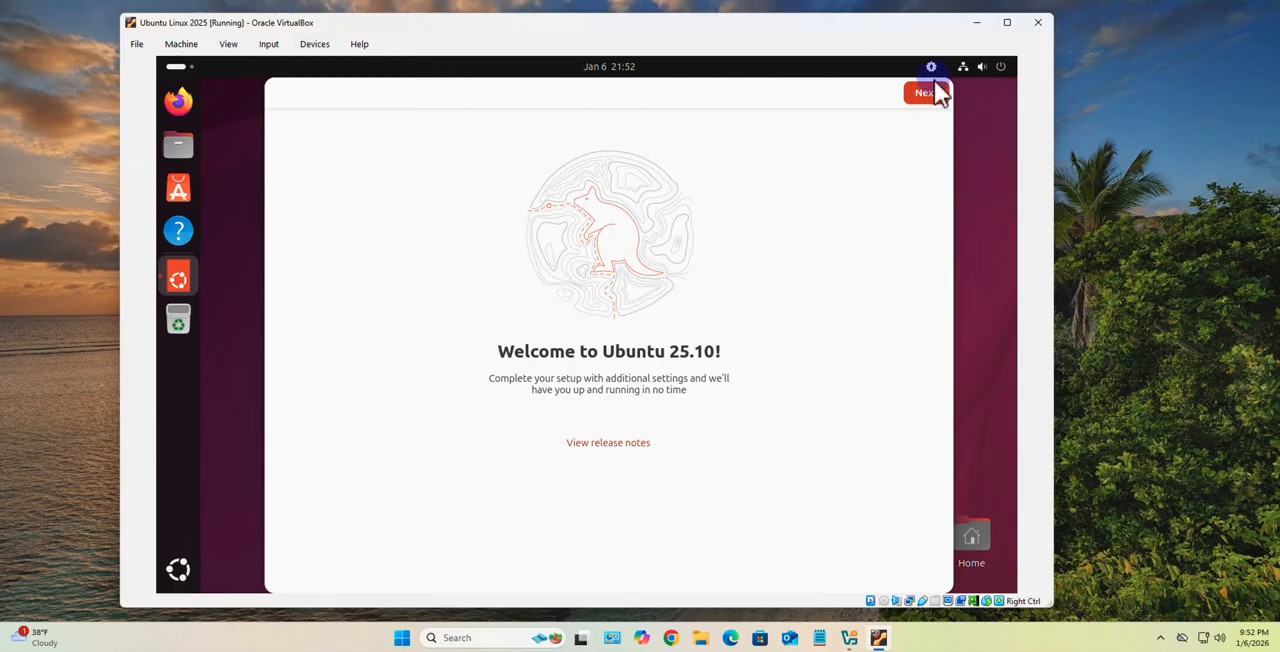
left_click(925, 95)
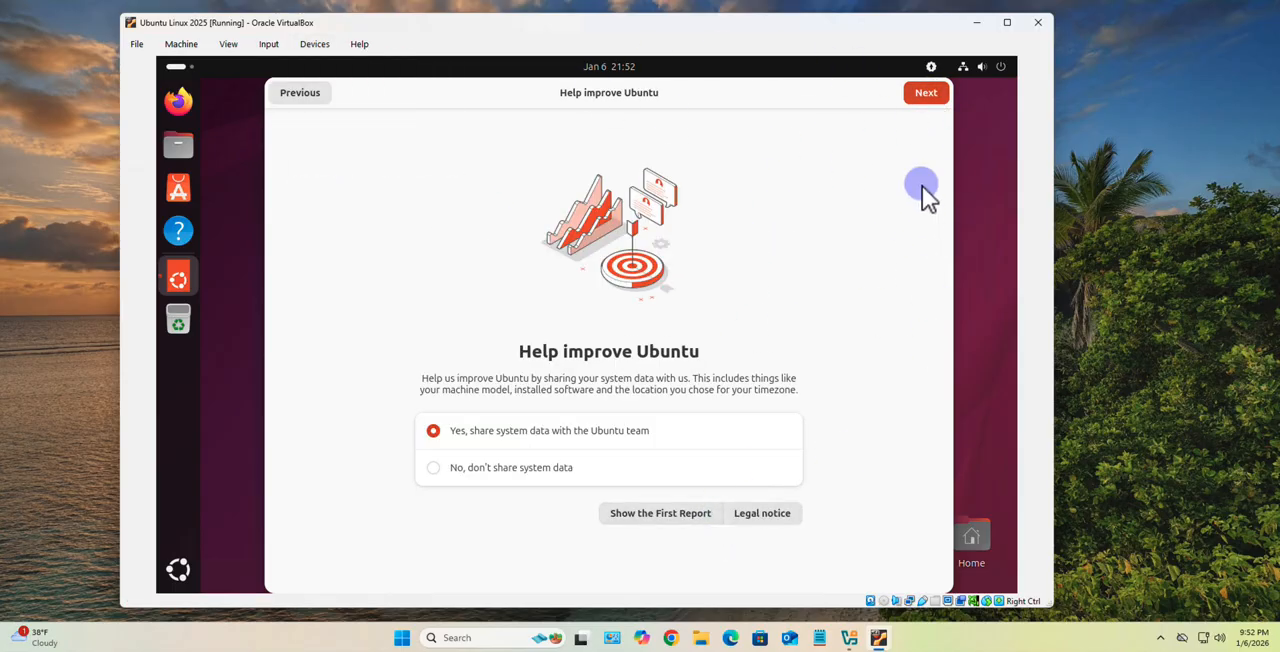
left_click(925, 95)
left_click(920, 93)
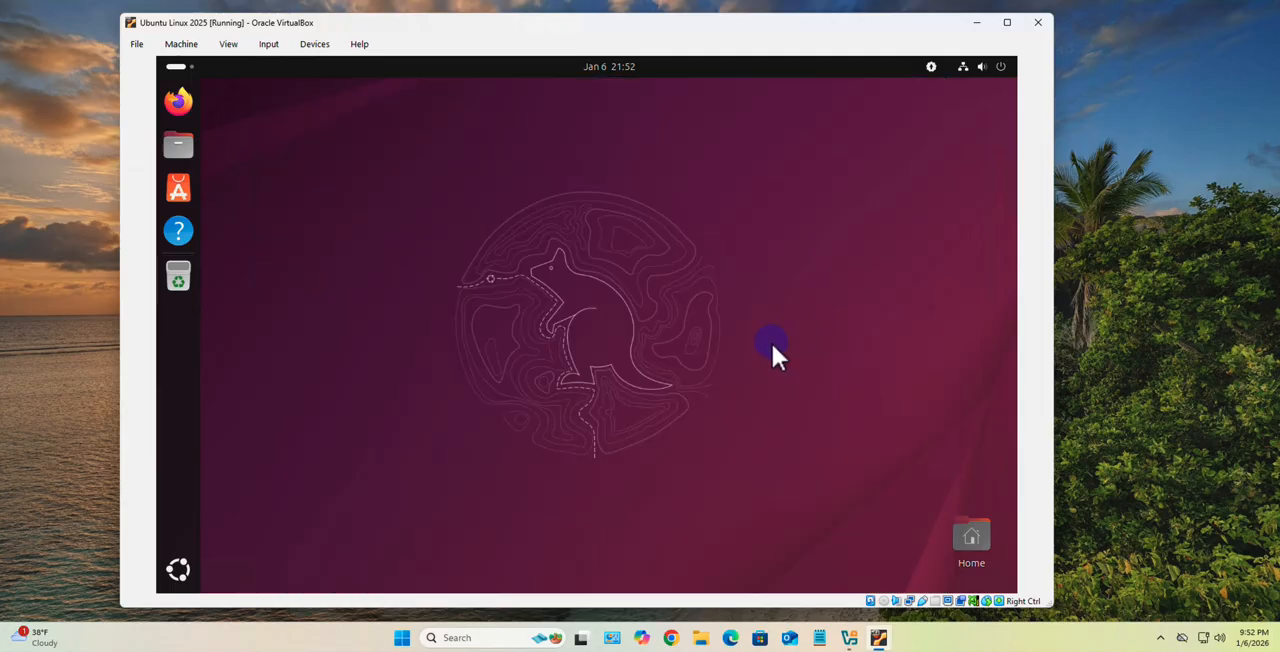
- Open a terminal from the Ubuntu desktop and move its window up toward the dock
right_click(318, 287)
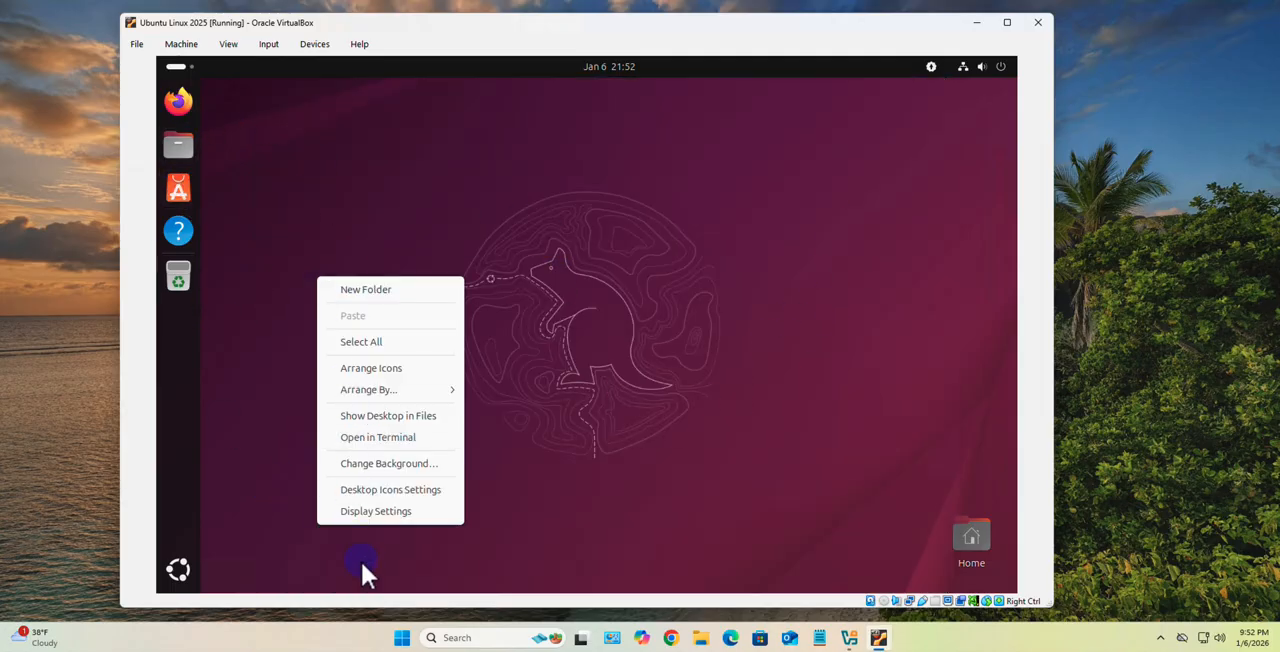
left_click(385, 436)
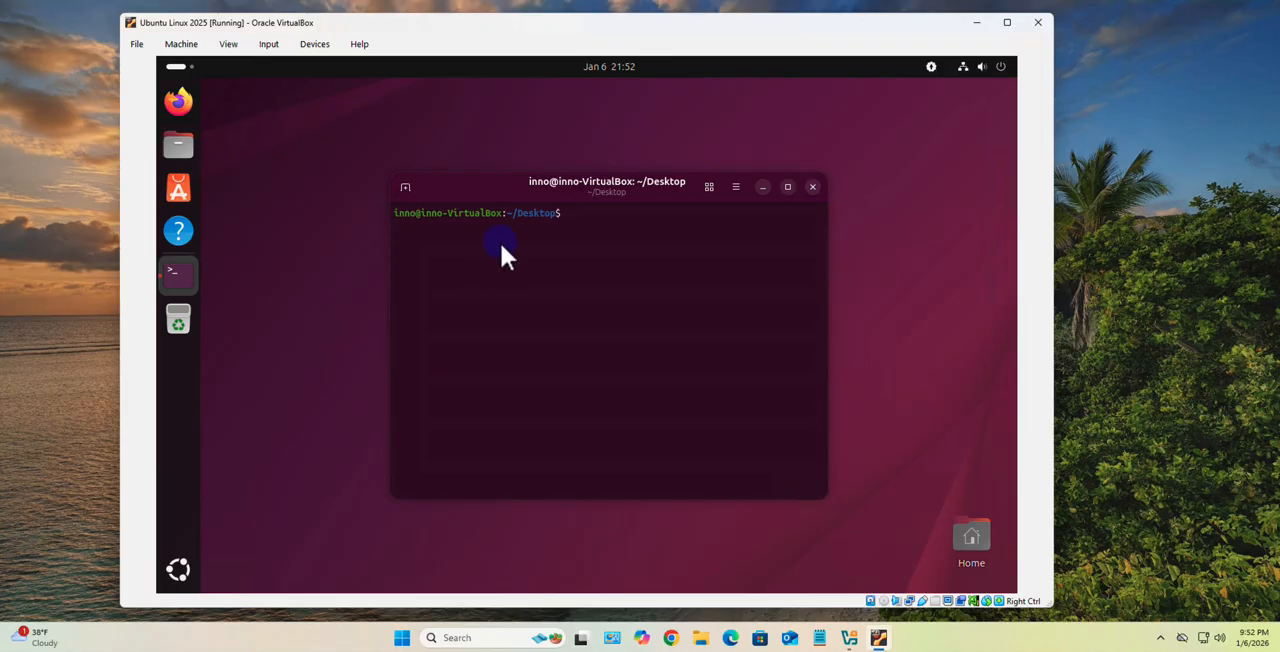
left_click_drag(476, 185, 392, 151)
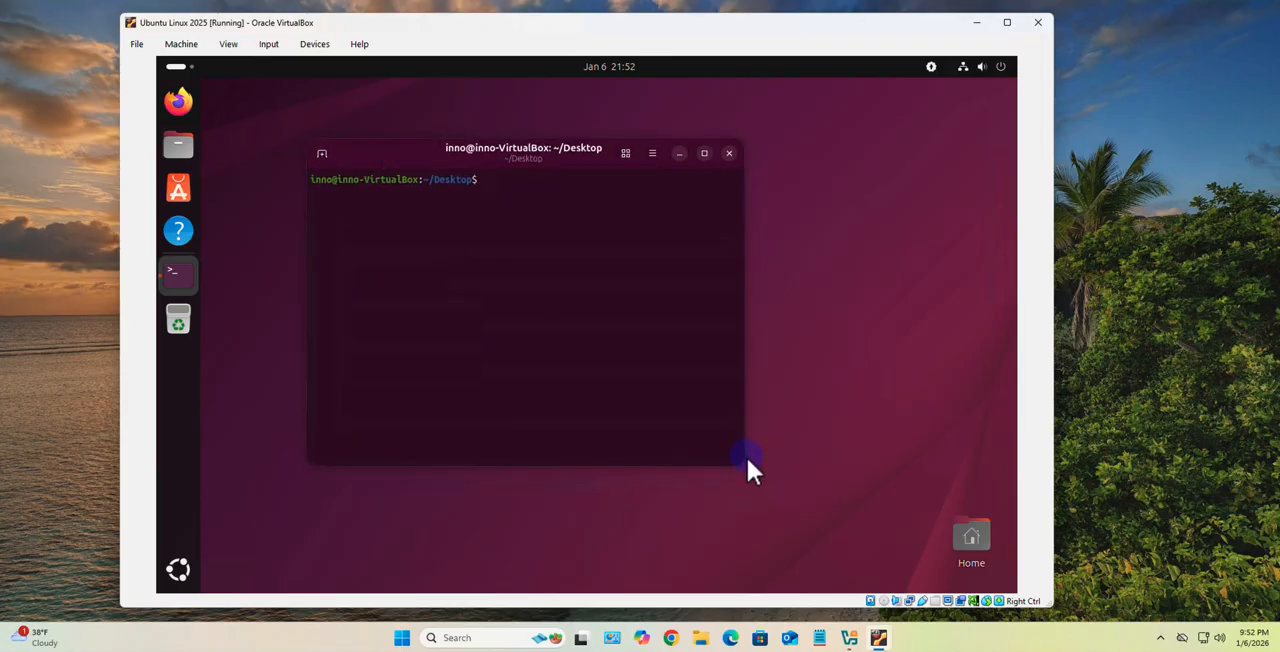
- Open the terminal's appearance preferences and turn off the use of the system font
right_click(591, 217)
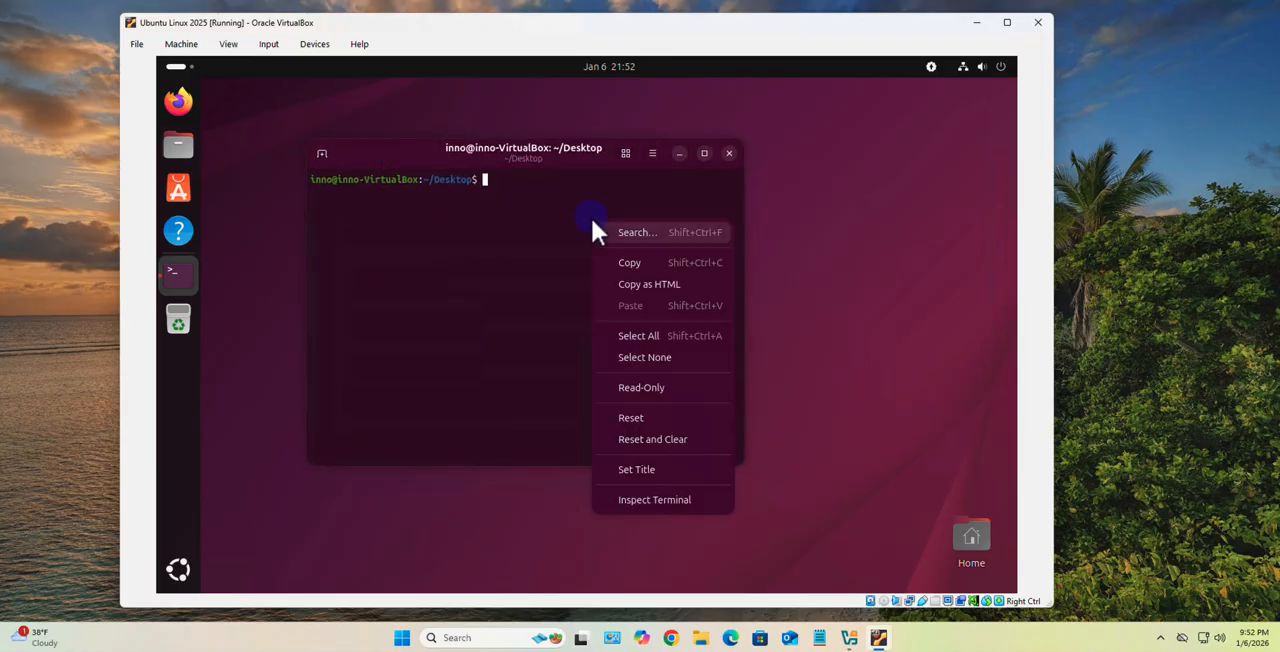
left_click(652, 154)
left_click(652, 154)
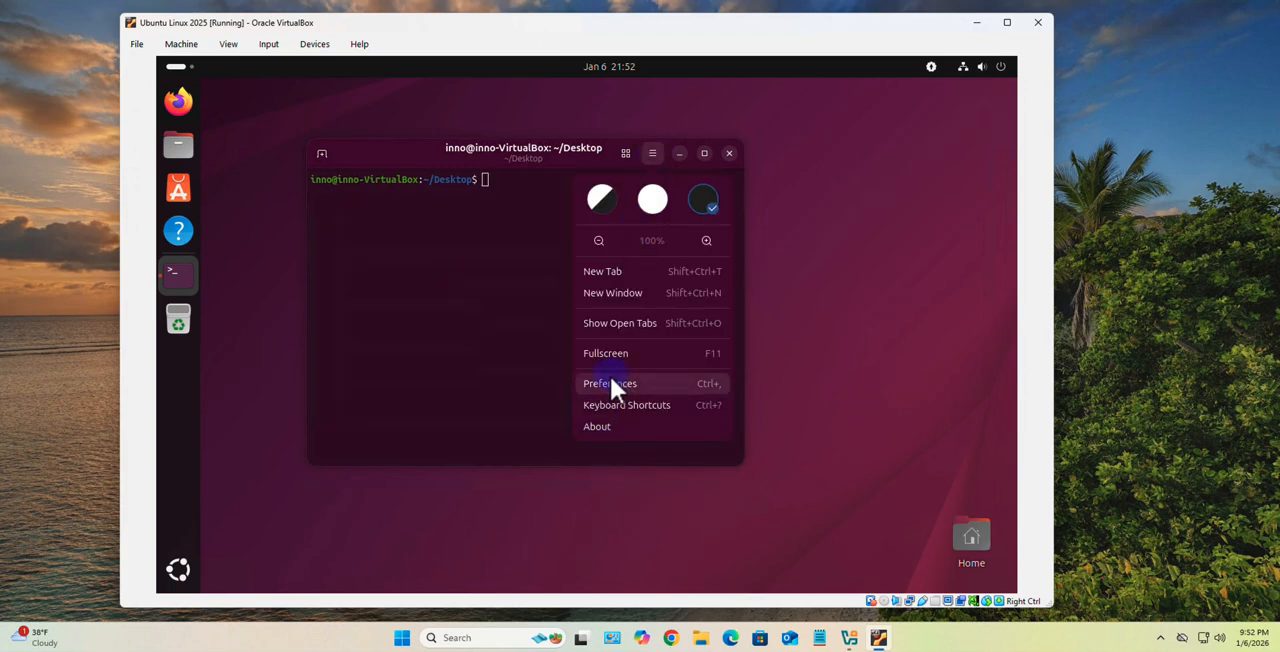
left_click(710, 383)
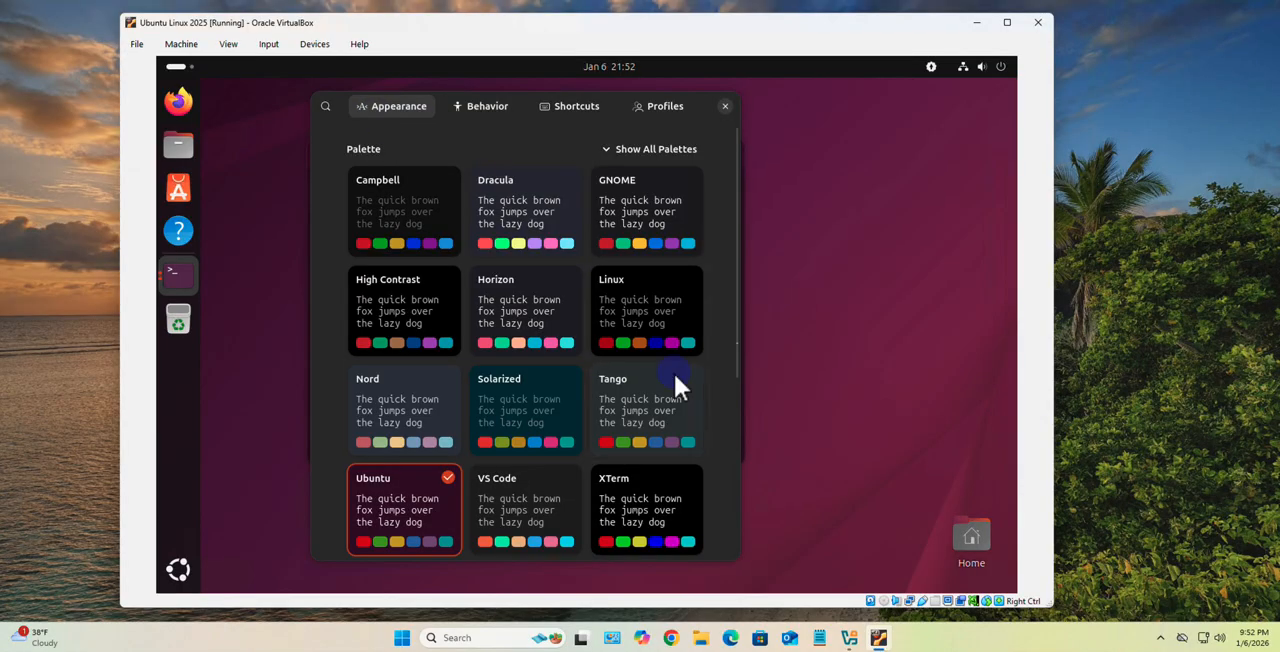
scroll(676, 381, "down", 5)
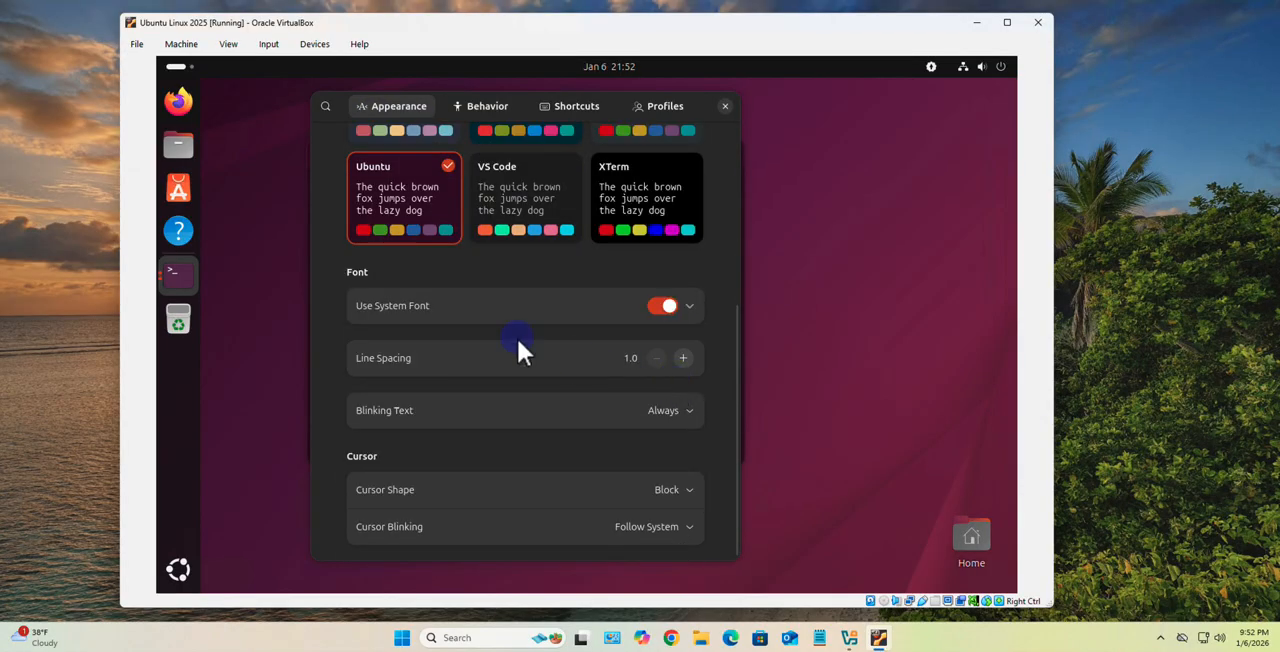
left_click(689, 307)
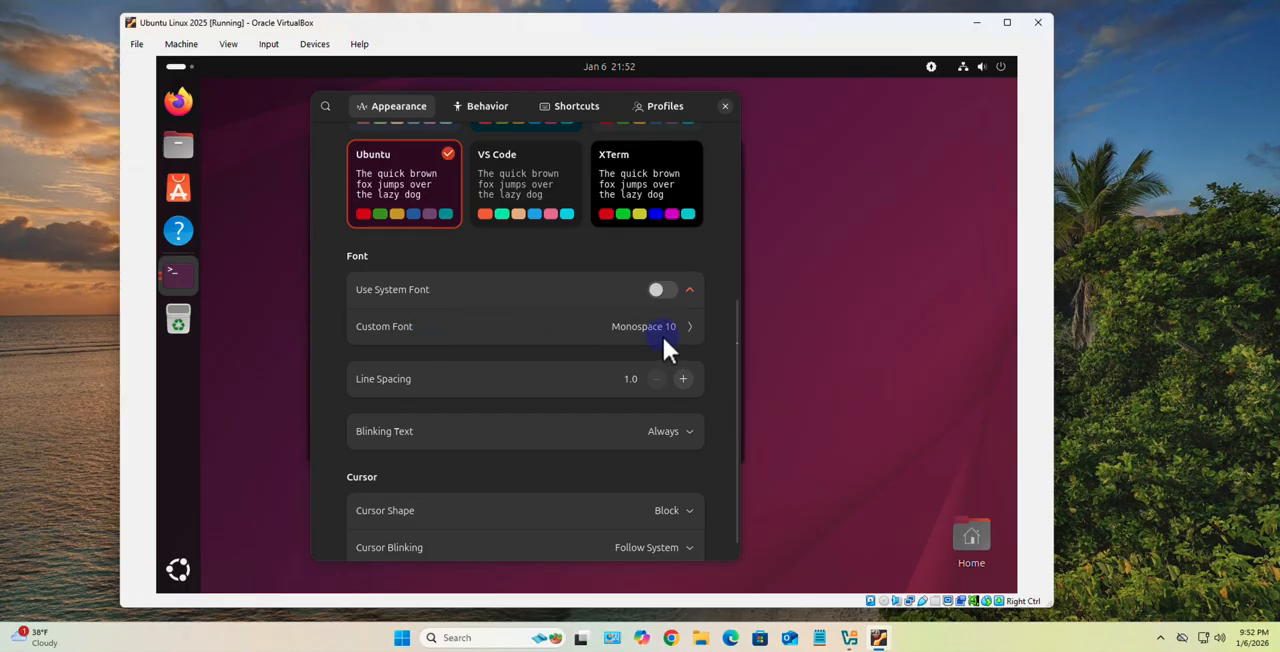
- Set the terminal's custom font to Monospace size 16 and close the preferences
left_click(661, 325)
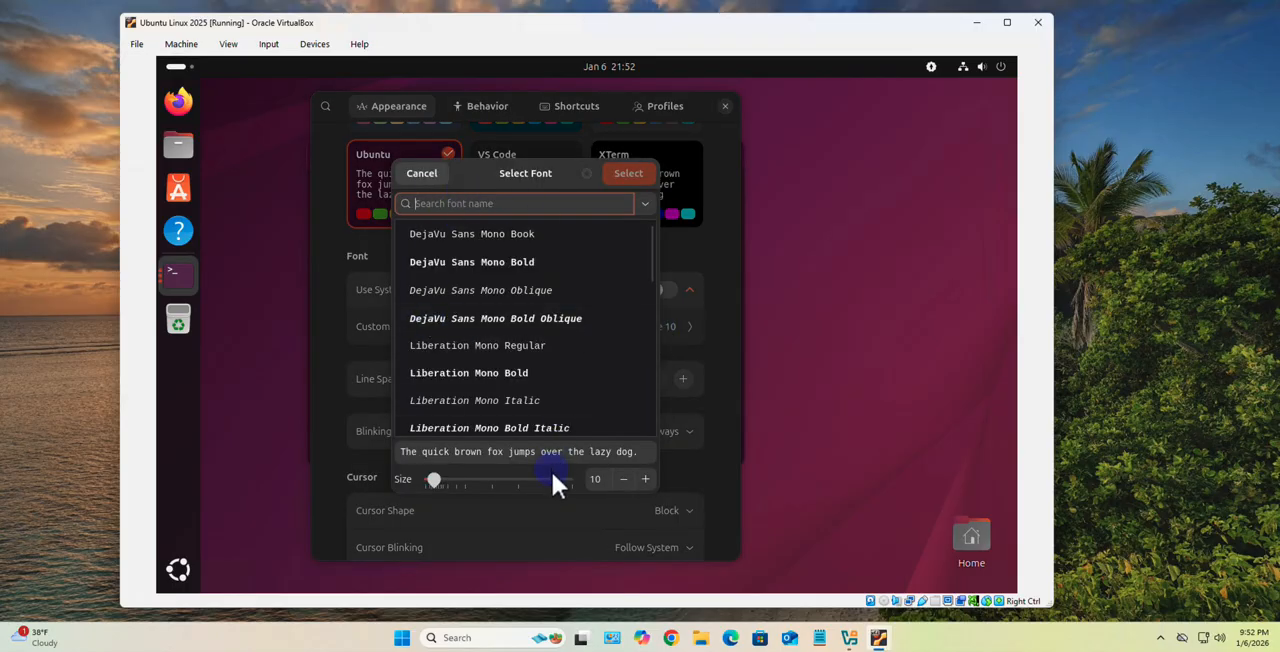
left_click(645, 479)
left_click(645, 479)
left_click(645, 479)
left_click(645, 479)
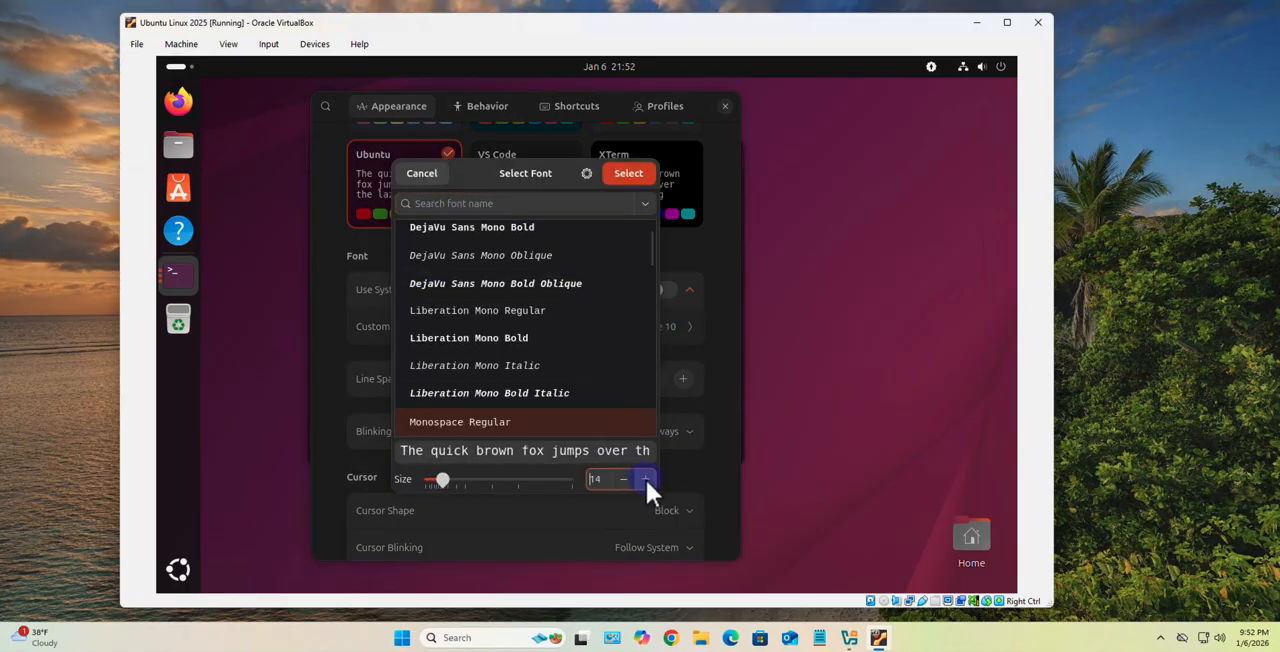
left_click(645, 479)
left_click(645, 479)
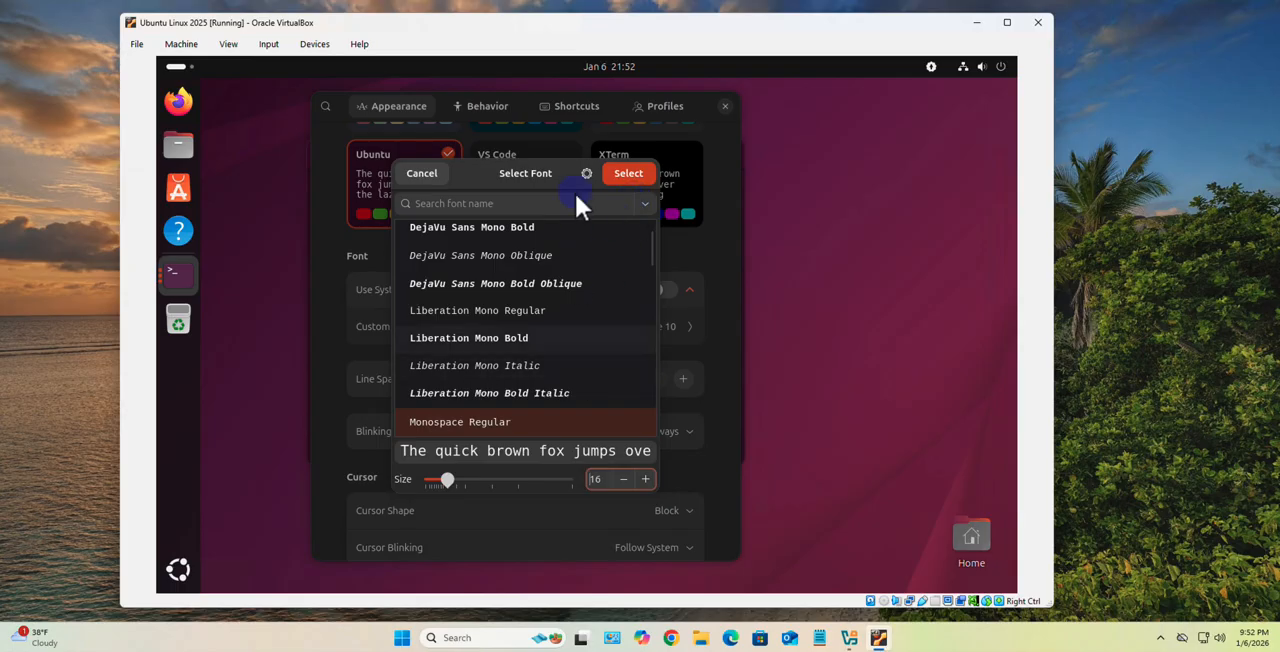
left_click(625, 174)
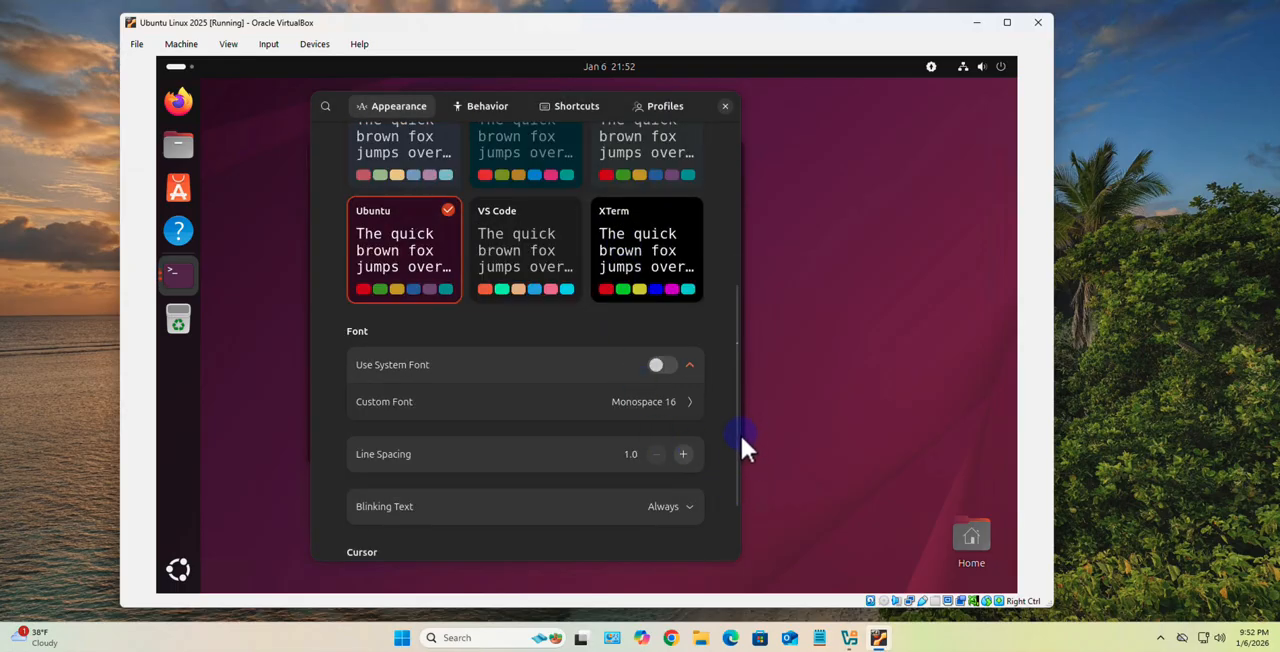
left_click_drag(737, 477, 720, 245)
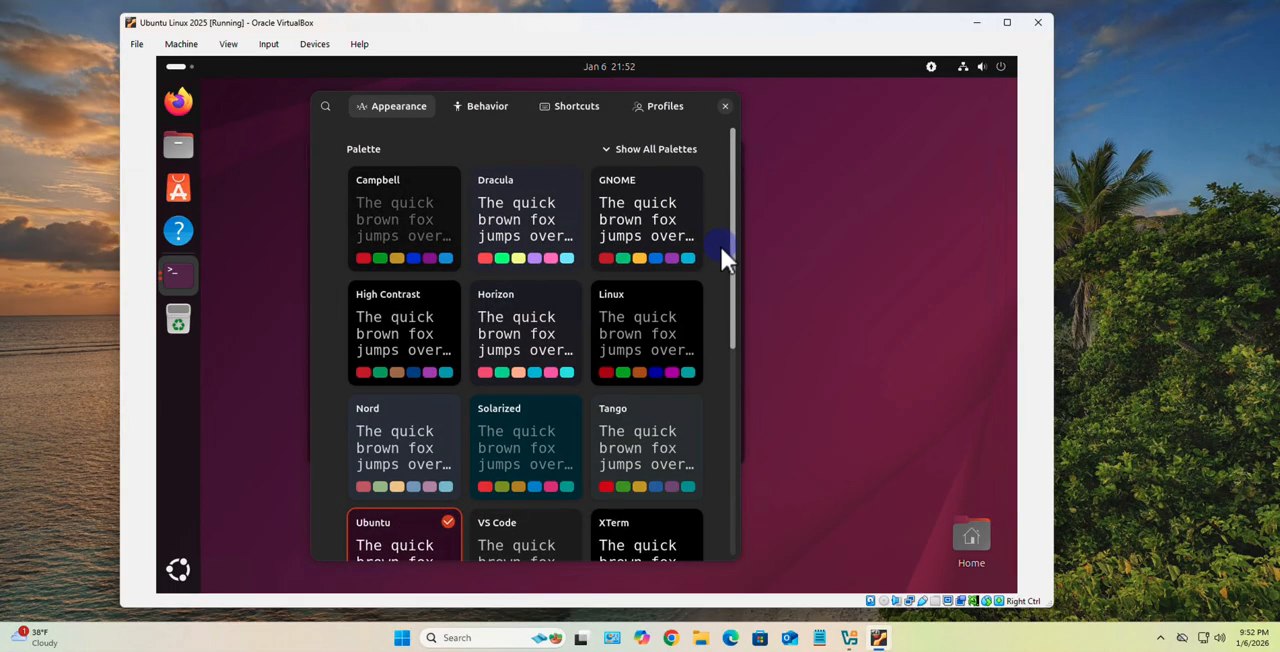
left_click(725, 106)
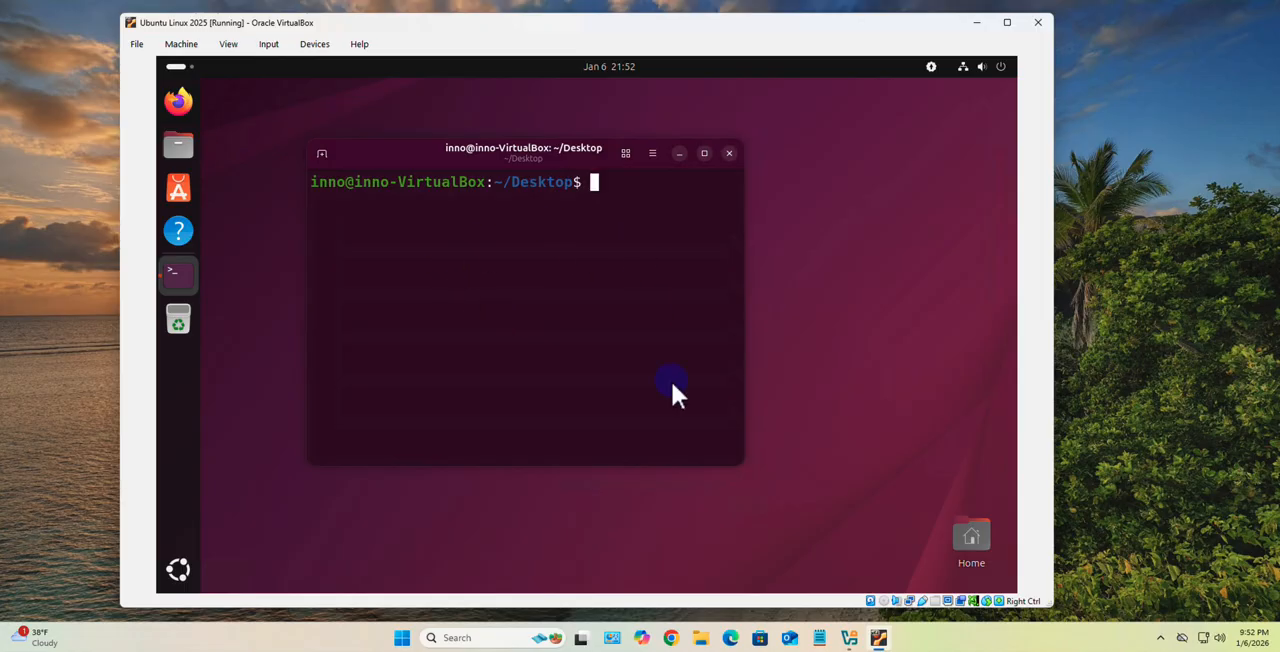
- Enlarge the terminal window and change from the Desktop folder to the home directory with cd
left_click_drag(742, 456, 956, 512)
type("cd")
key("Return")
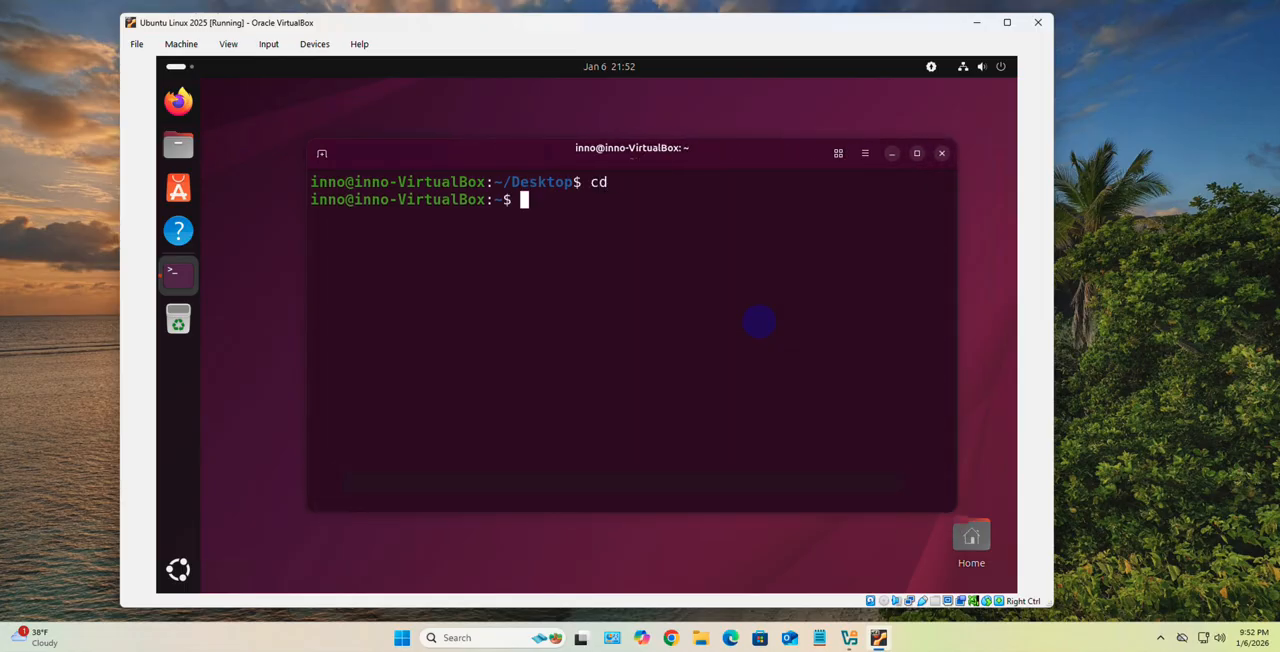
- Run ip address and examine the IPv4 address and dynamic assignment of the enp0s3 interface
type("ip addres")
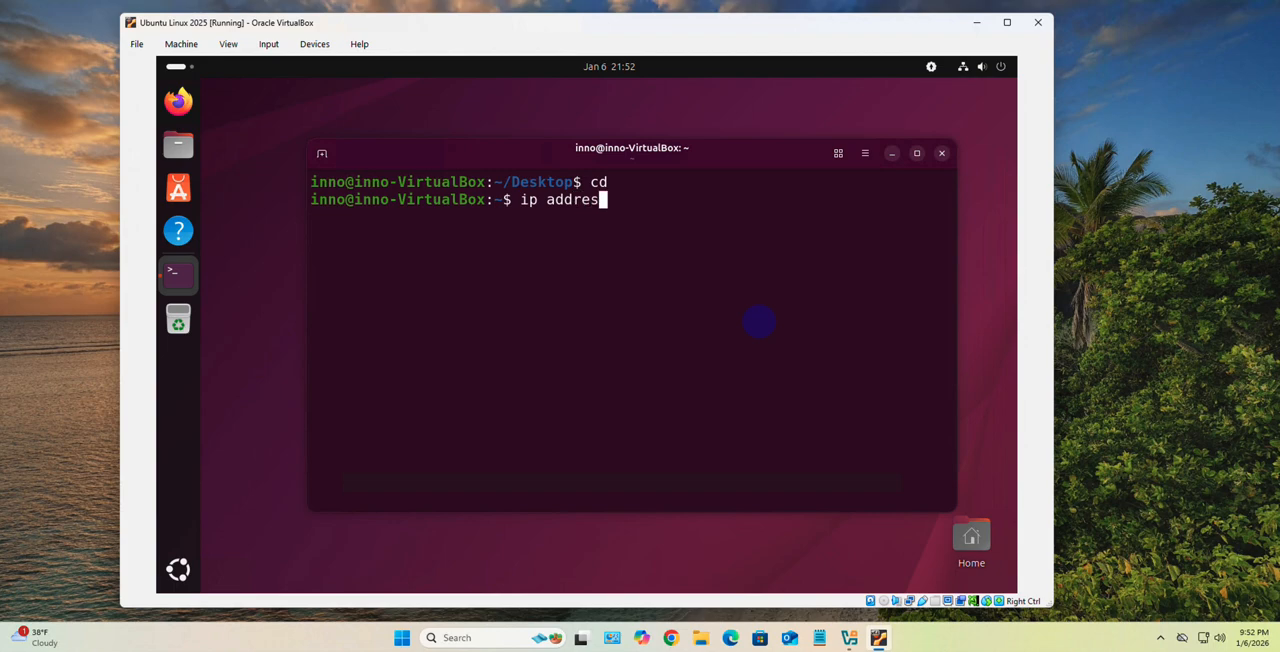
type("s")
key("Return")
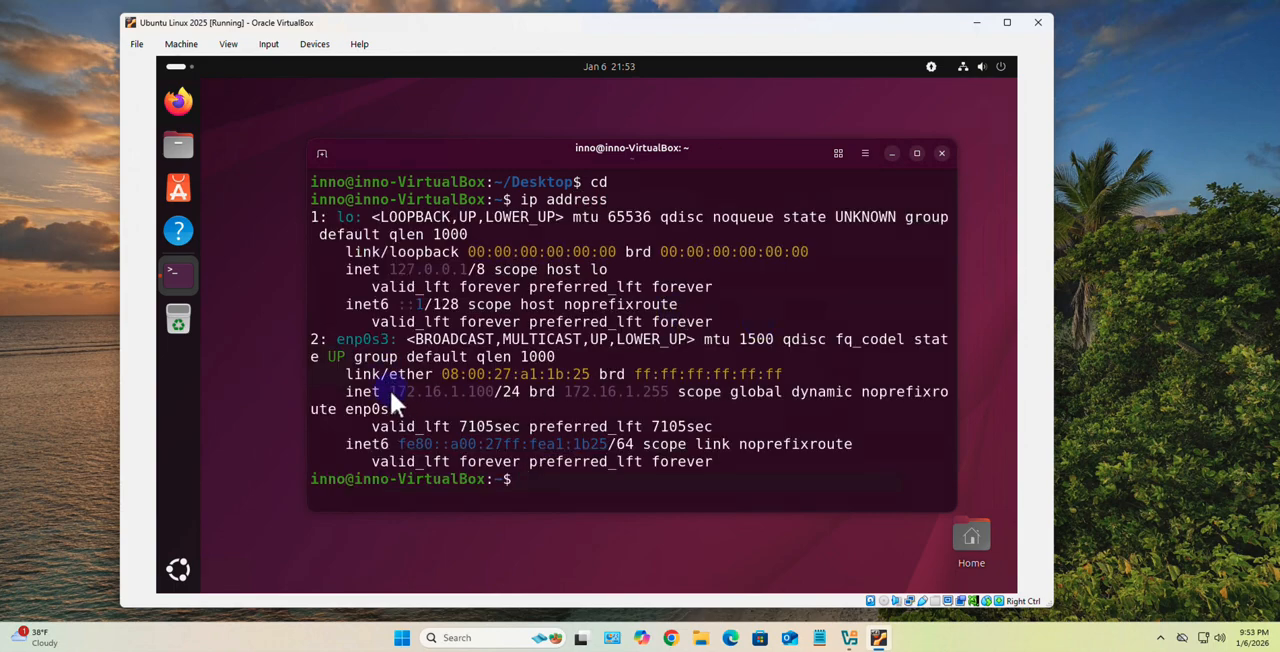
left_click_drag(390, 392, 496, 393)
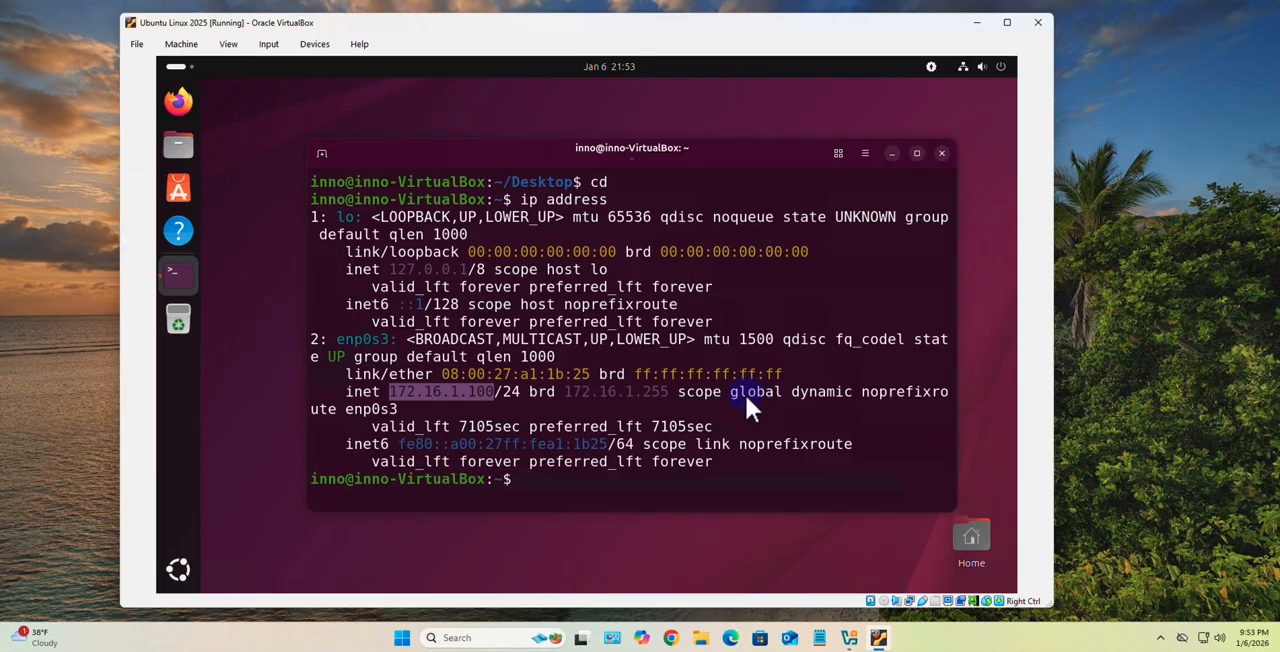
left_click_drag(782, 391, 878, 393)
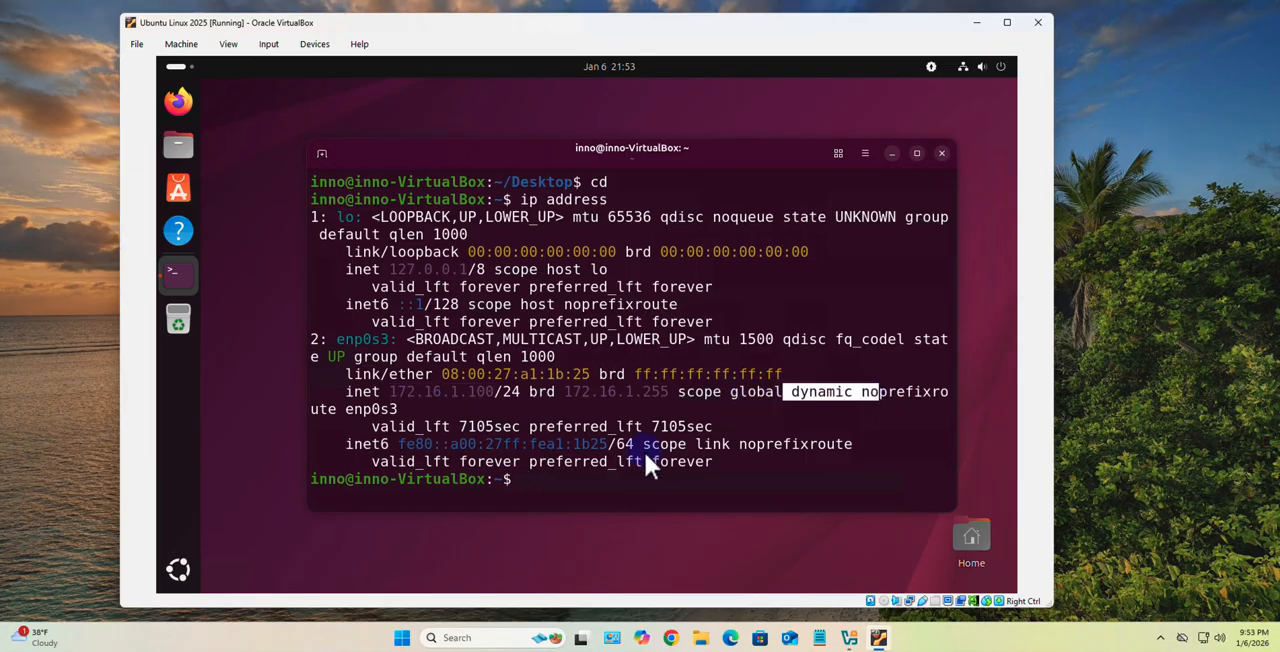
left_click(607, 484)
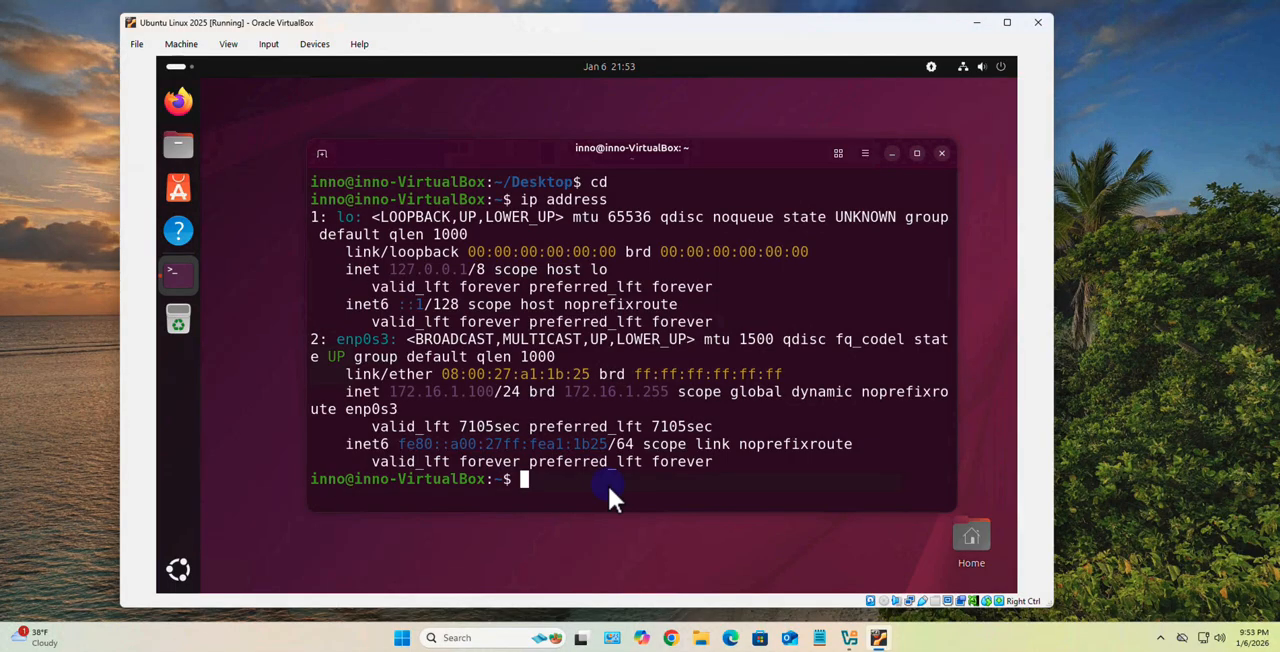
- Test internet connectivity with ping -c 3 google.com and examine the packet statistics
type("ping -c 3 google.com")
key("Return")
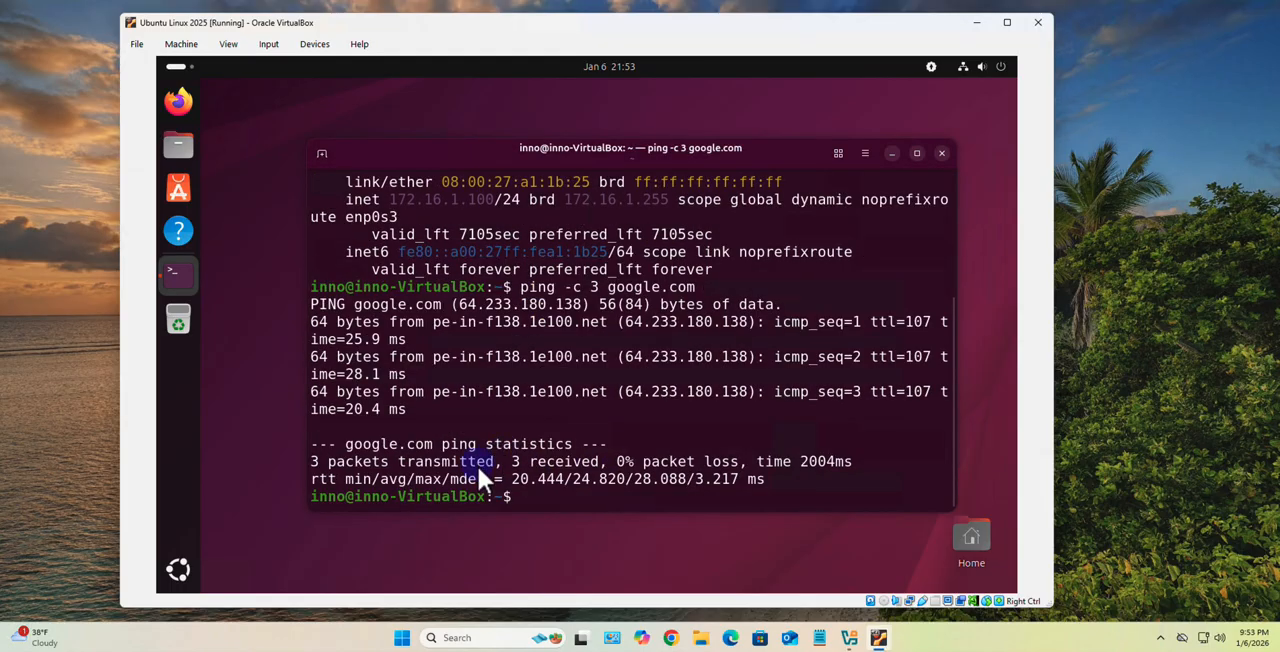
left_click_drag(480, 461, 608, 463)
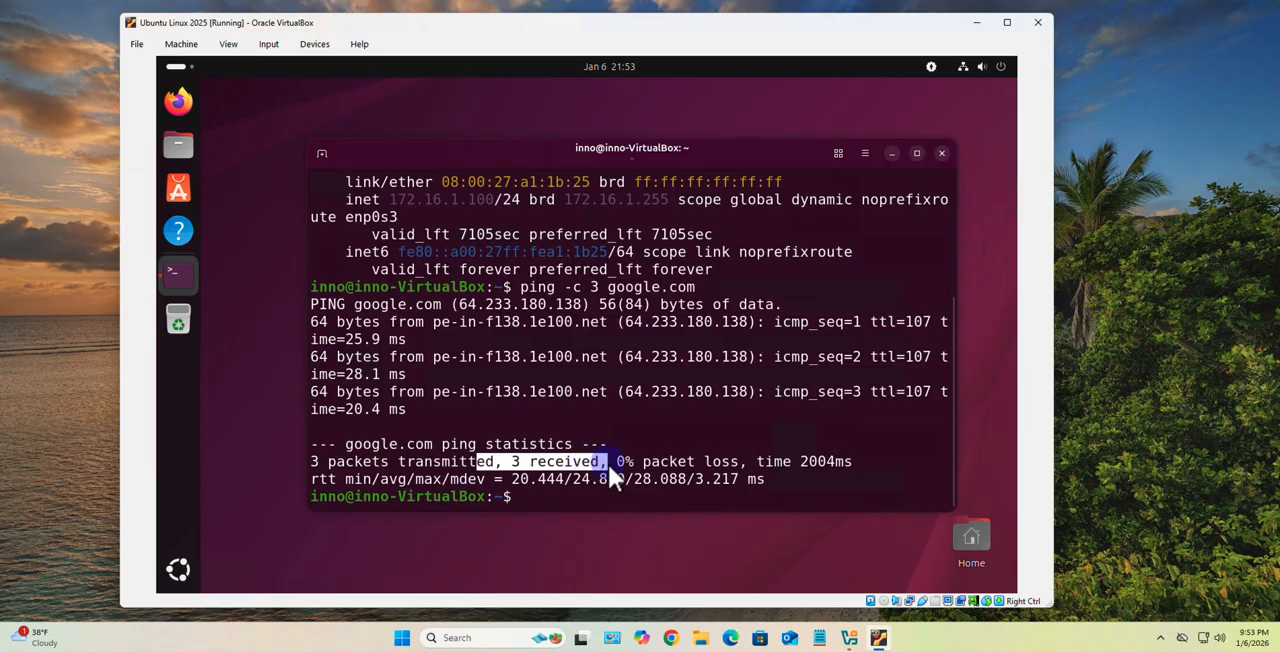
left_click_drag(319, 461, 600, 462)
left_click(609, 487)
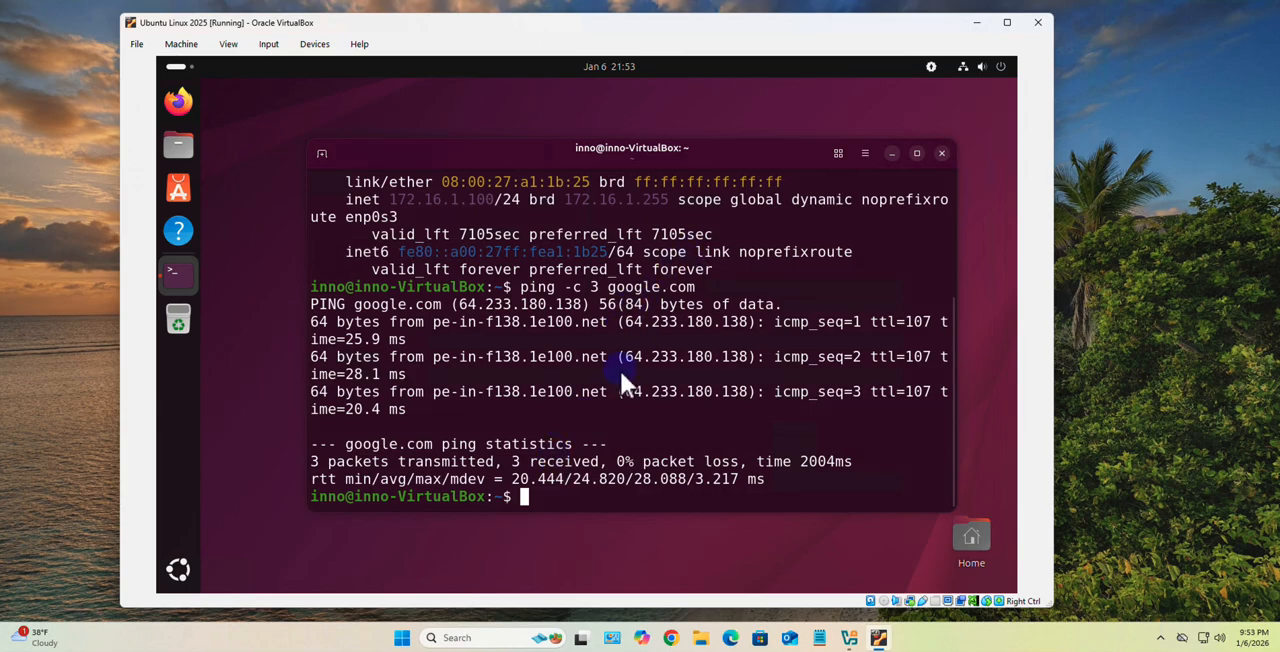
- Clear the terminal, display the release information with cat /etc/os-release, and examine the version ID
type("clear")
key("Return")
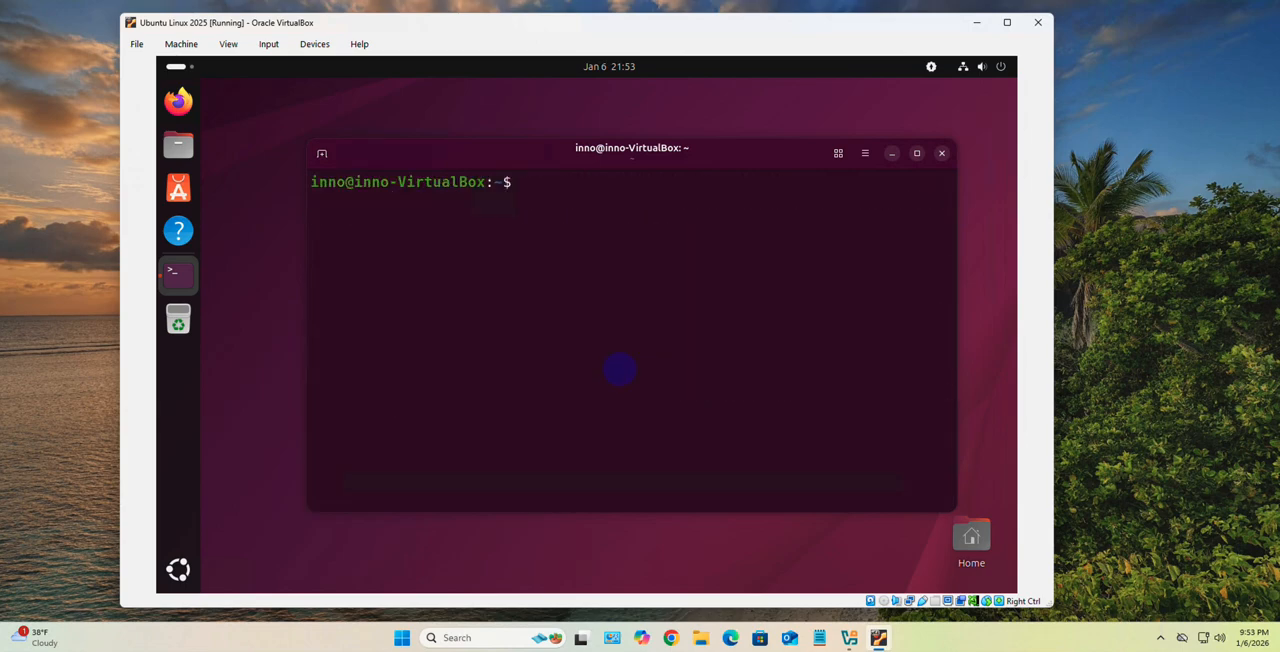
type("cat /etc/os")
key("Tab")
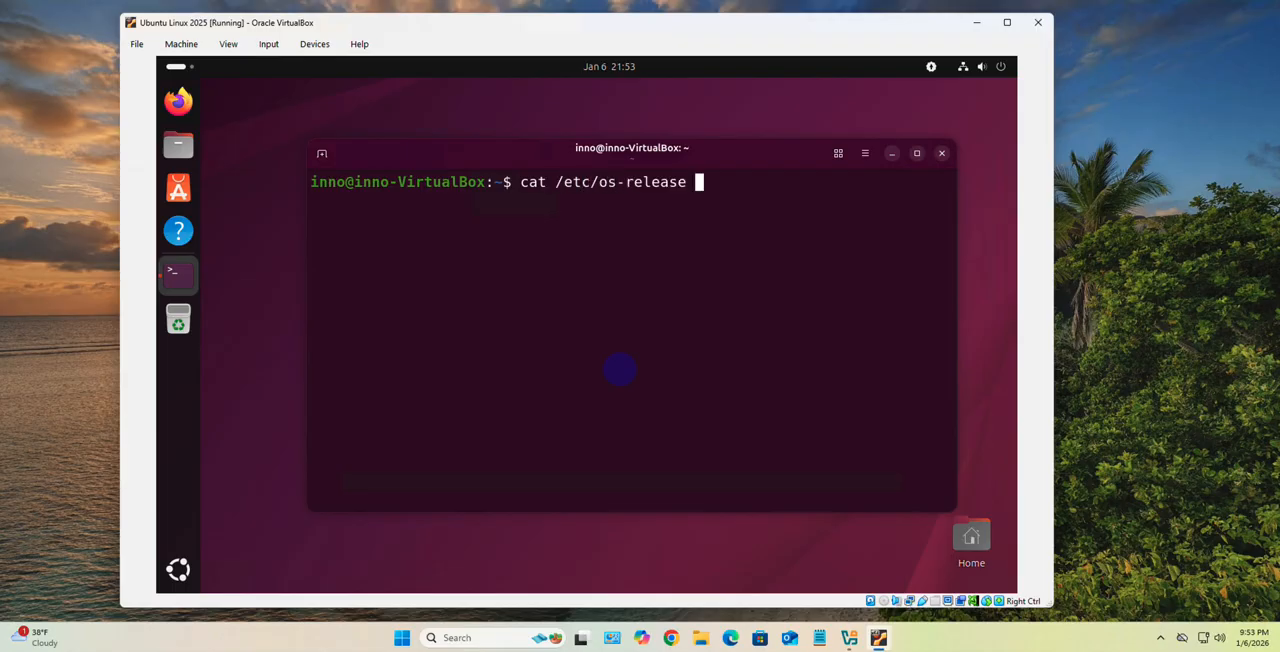
key("Return")
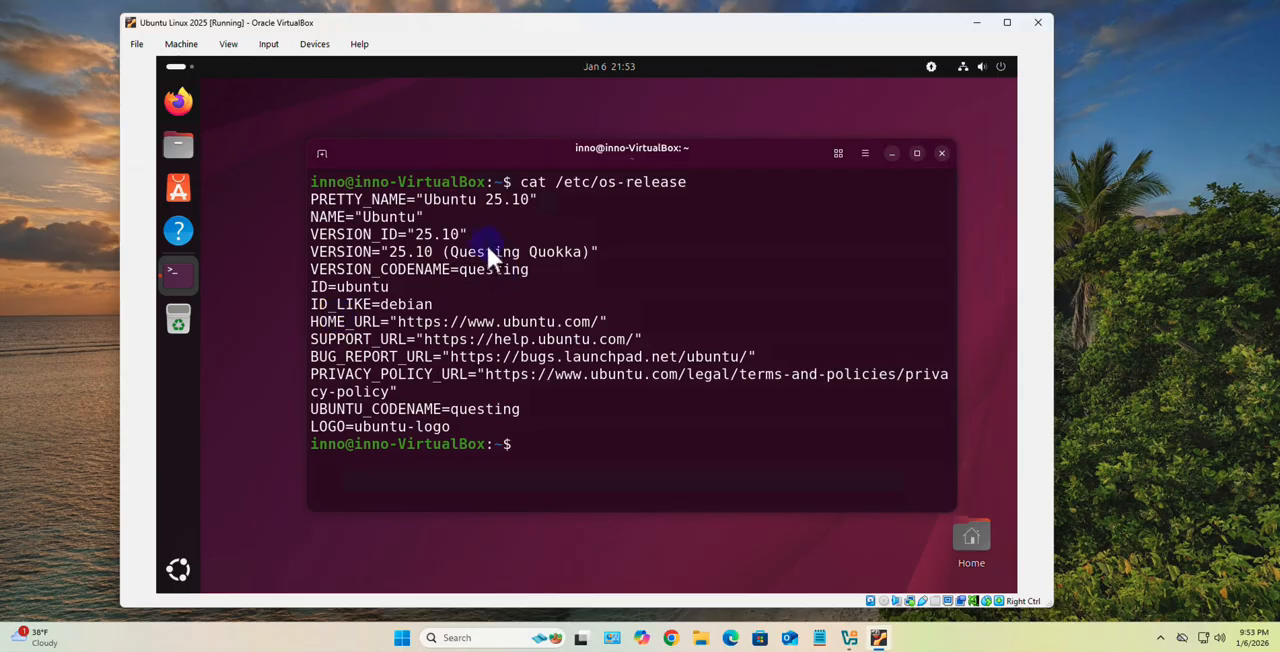
left_click_drag(465, 233, 401, 236)
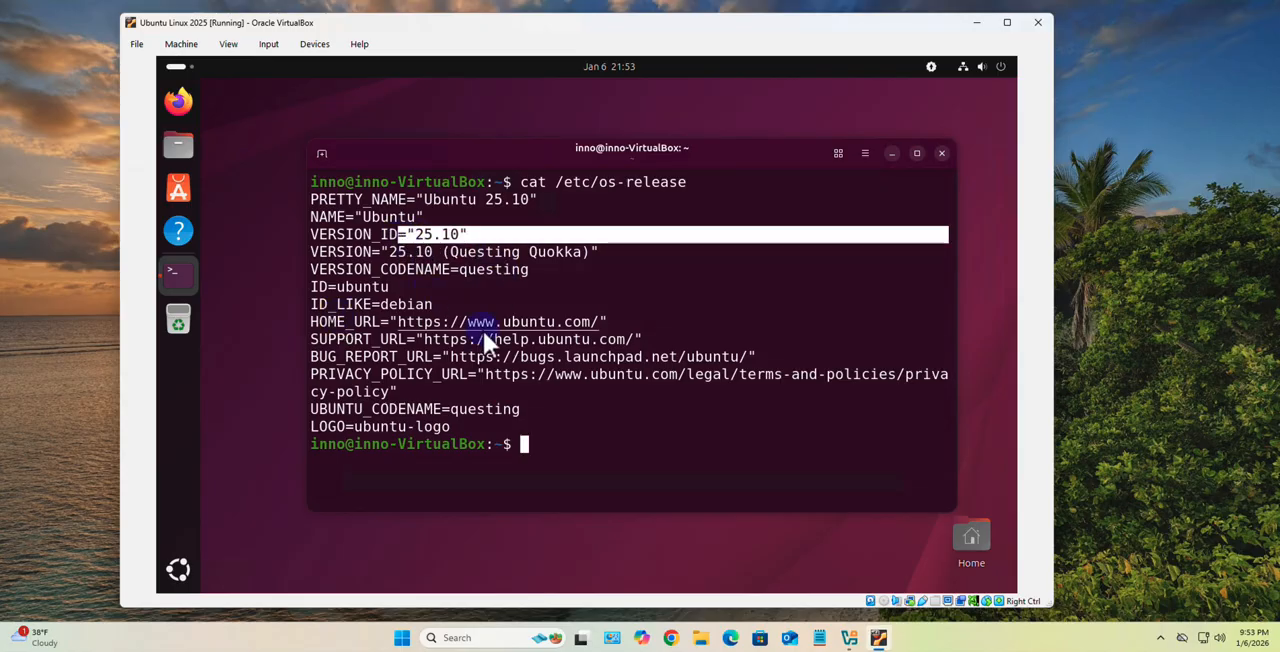